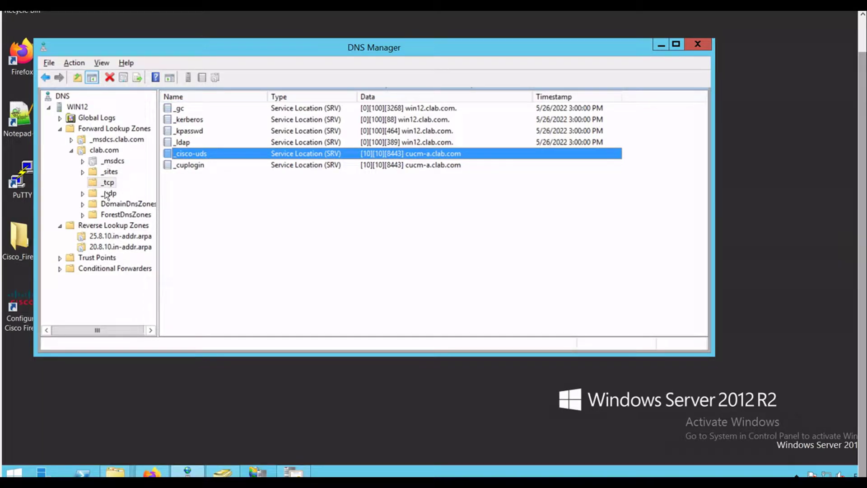
# - Review the _cisco-uds SRV record in clab.com's _tcp folder, checking its domain, priority, weight, port and host
pyautogui.click(104, 151)
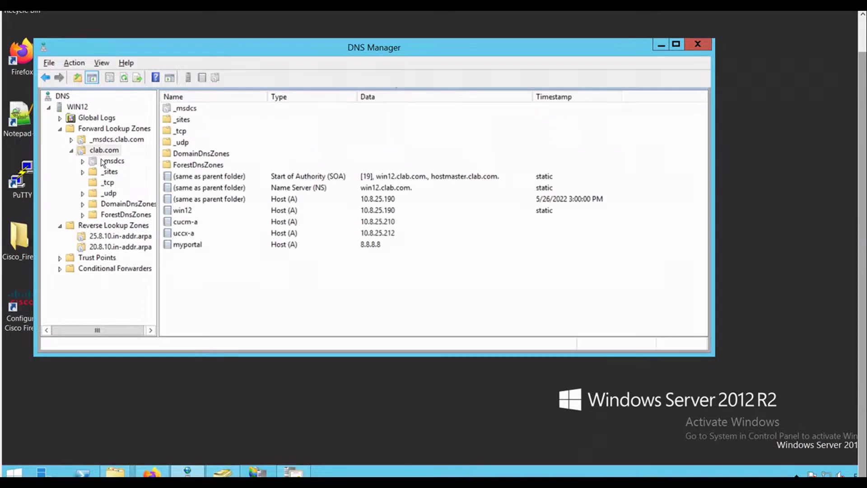
pyautogui.click(107, 183)
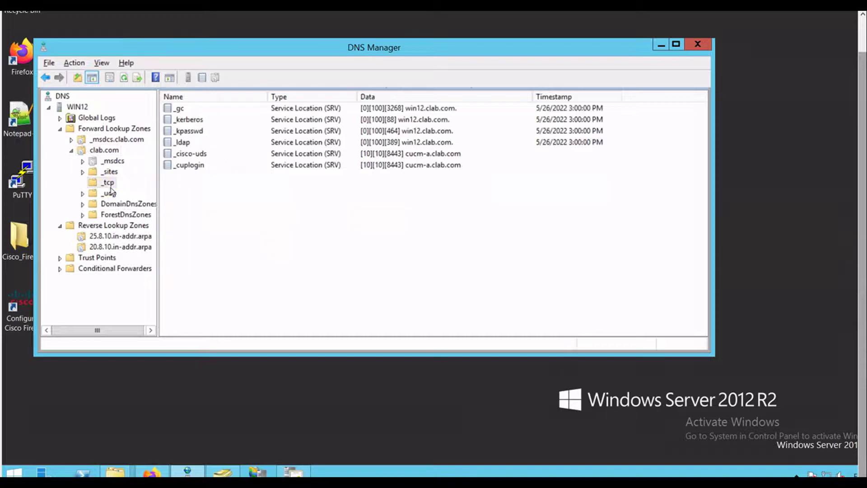
pyautogui.doubleClick(188, 154)
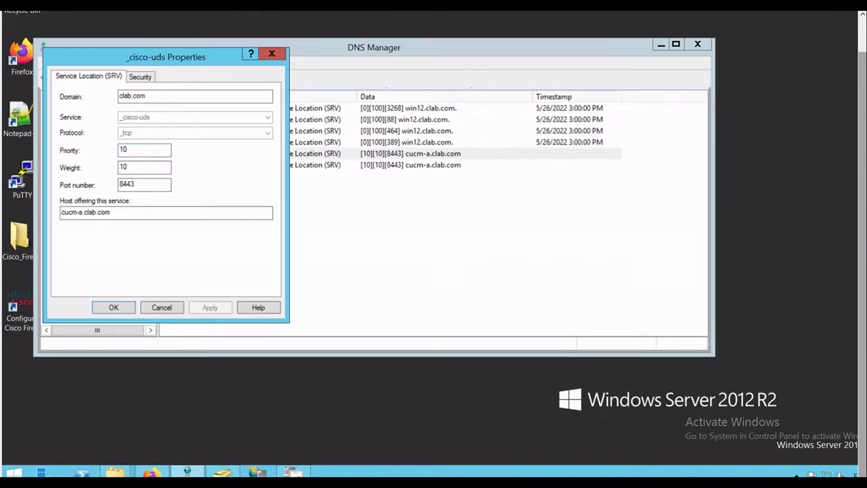
pyautogui.moveTo(146, 96); pyautogui.dragTo(114, 96)
pyautogui.moveTo(144, 150); pyautogui.dragTo(118, 186)
pyautogui.moveTo(110, 212); pyautogui.dragTo(62, 212)
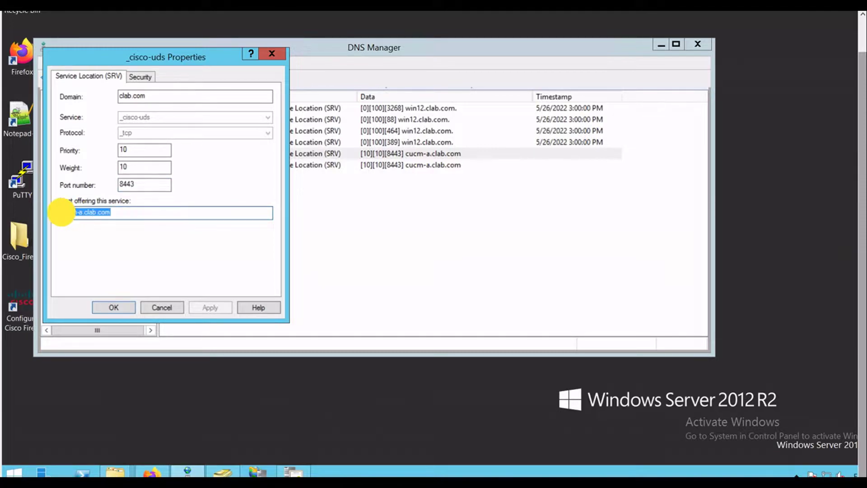
pyautogui.press('End')
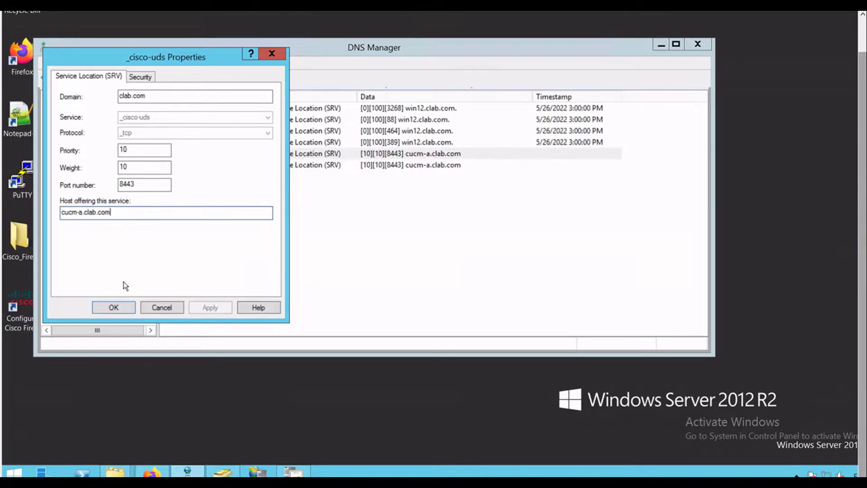
pyautogui.click(131, 307)
# - Review the properties of the _cuplogin SRV record, including the host offering the service
pyautogui.doubleClick(242, 164)
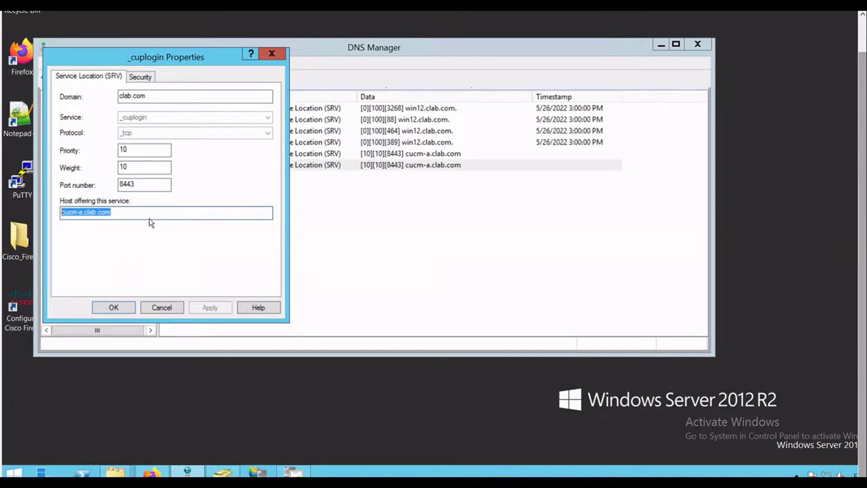
pyautogui.press('End')
pyautogui.click(132, 306)
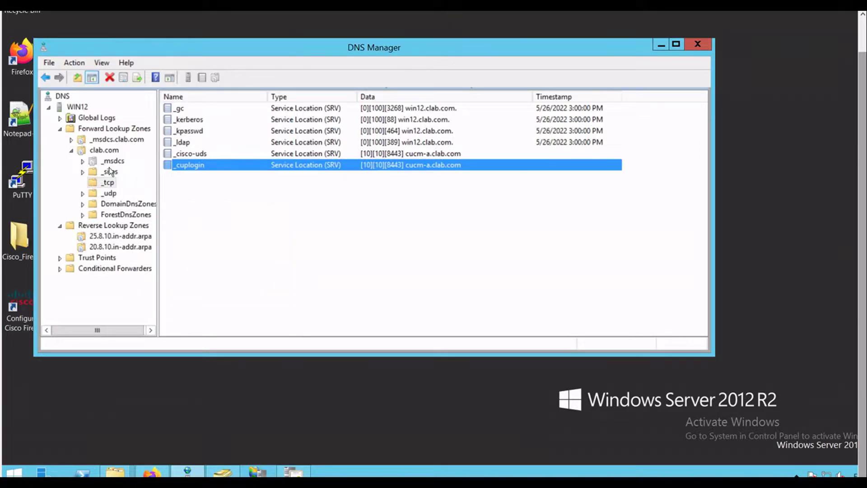
# - Review the cucm-a host record in the clab.com forward lookup zone, checking its IP address
pyautogui.click(109, 153)
pyautogui.doubleClick(188, 221)
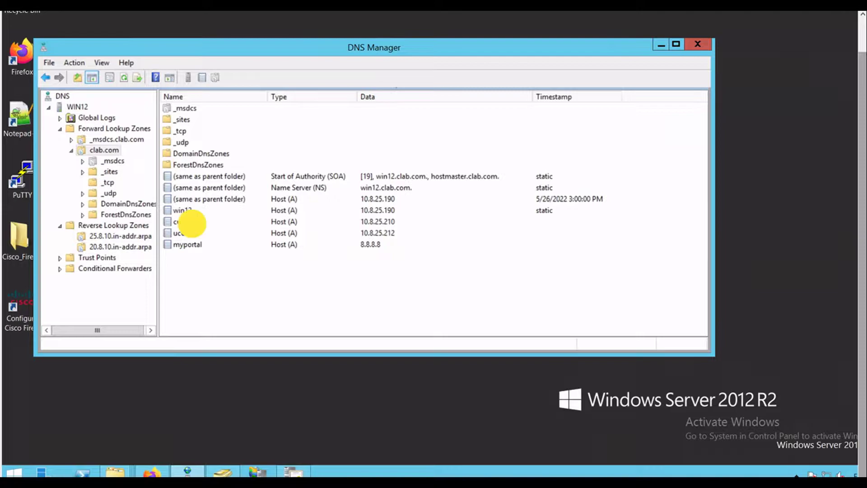
pyautogui.moveTo(96, 167); pyautogui.dragTo(63, 165)
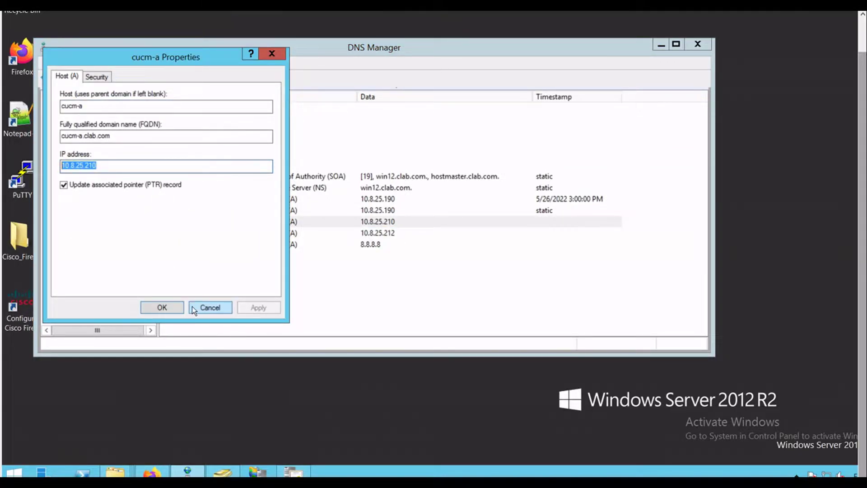
pyautogui.click(163, 306)
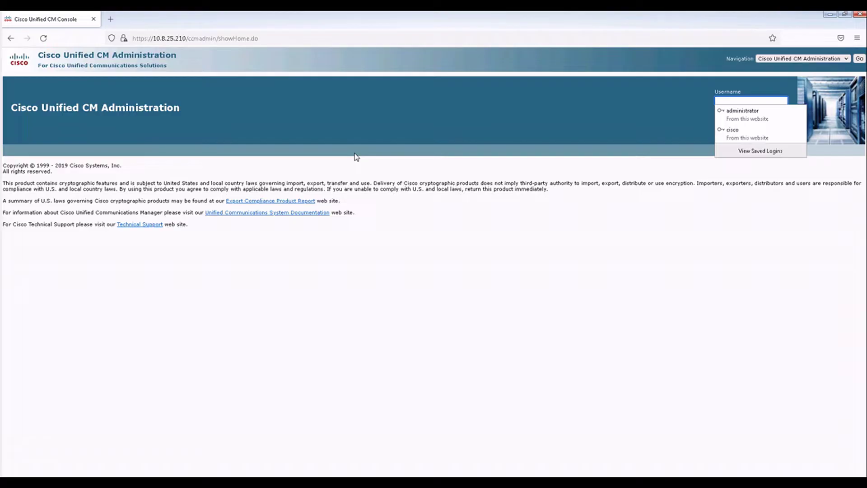
# - Switch to Cisco Unified CM Administration, sign in with the saved administrator login and open the Enterprise Parameters configuration
pyautogui.click(757, 114)
pyautogui.click(757, 130)
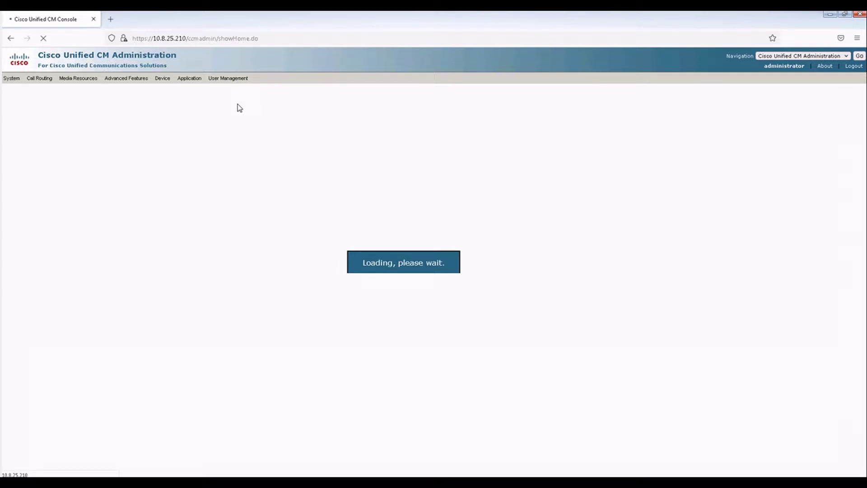
pyautogui.moveTo(19, 81)
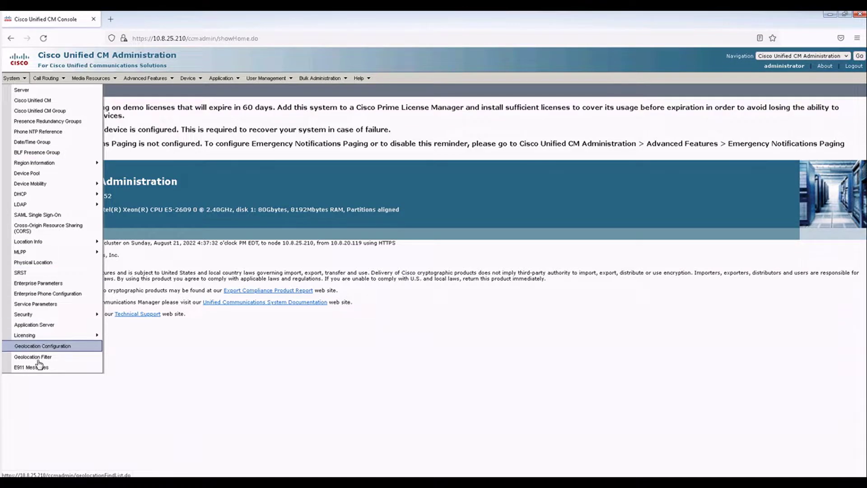
pyautogui.click(52, 287)
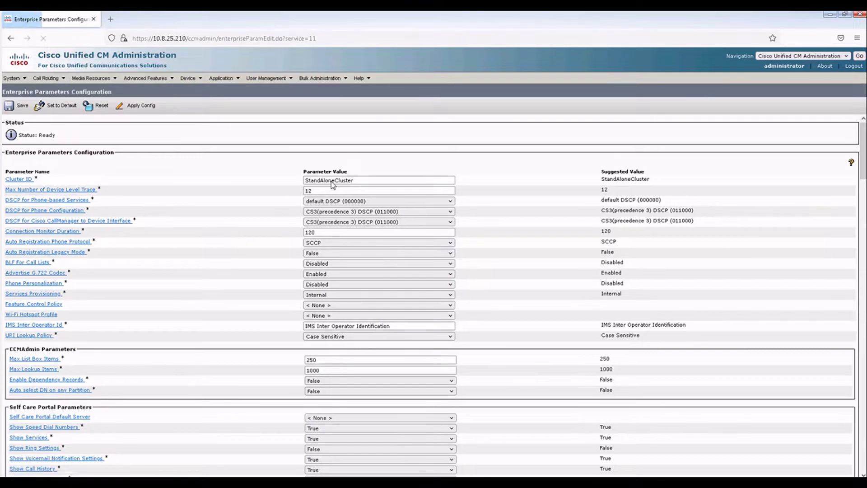
# - Set the Cluster ID enterprise parameter to USCluster and acknowledge the service restart notice
pyautogui.doubleClick(320, 180)
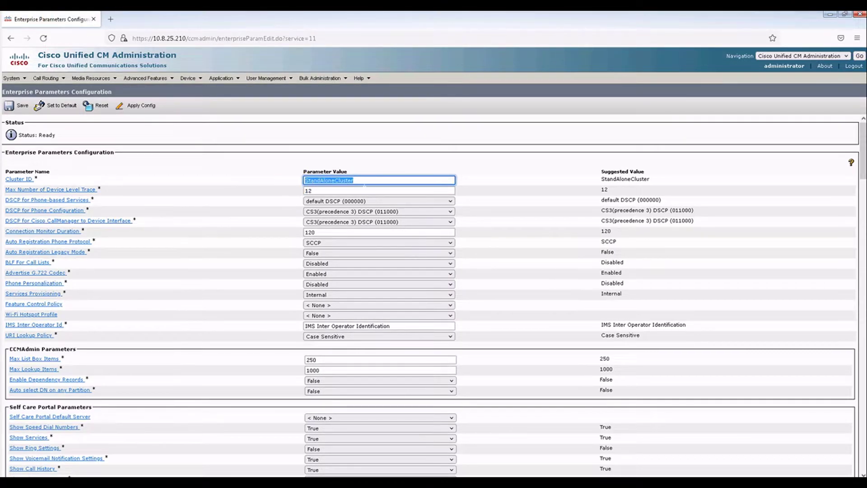
pyautogui.moveTo(335, 180); pyautogui.dragTo(290, 179)
pyautogui.write('US')
pyautogui.click(544, 161)
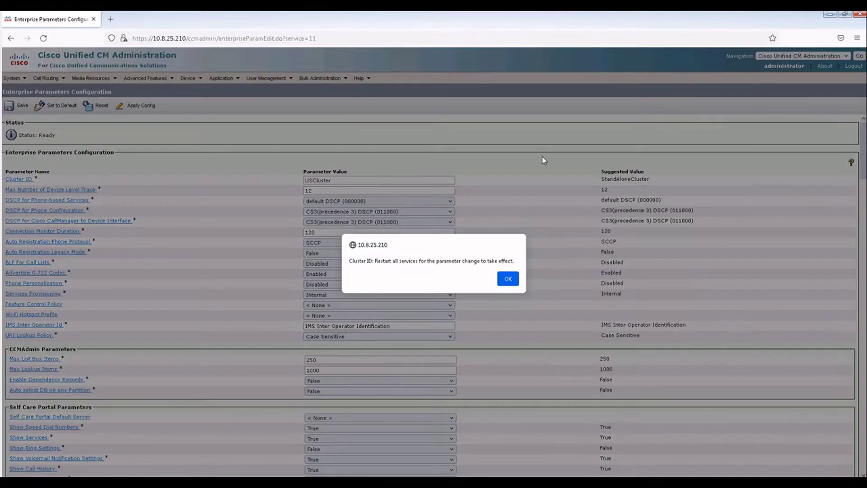
pyautogui.hotkey('ctrl', 'f')
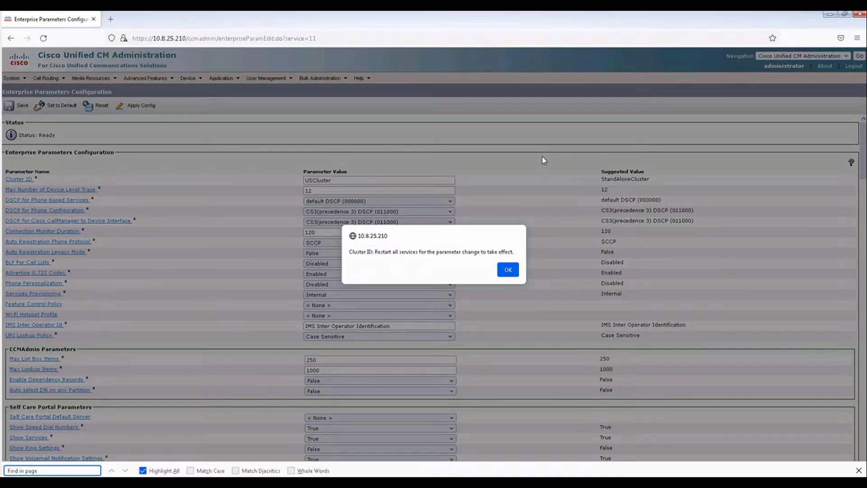
pyautogui.click(508, 270)
# - Find the Auto Registration Phone Protocol parameter, set it to SIP and acknowledge the restart notice
pyautogui.hotkey('ctrl', 'f')
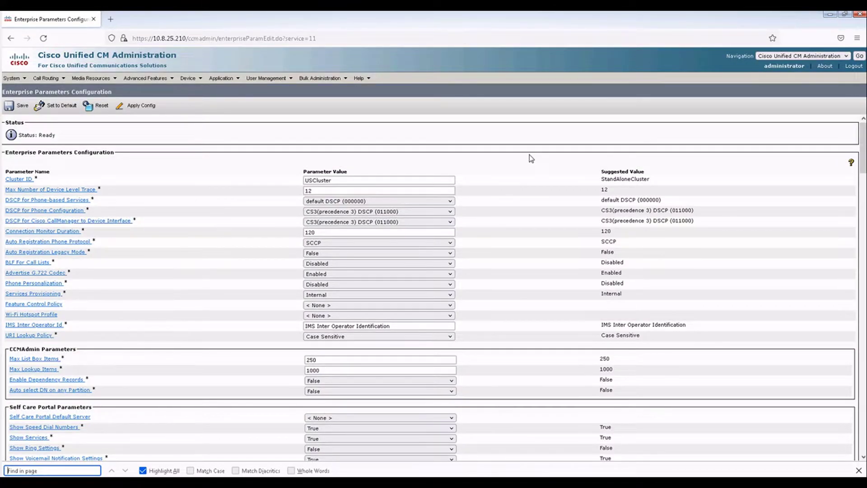
pyautogui.write('auto regi')
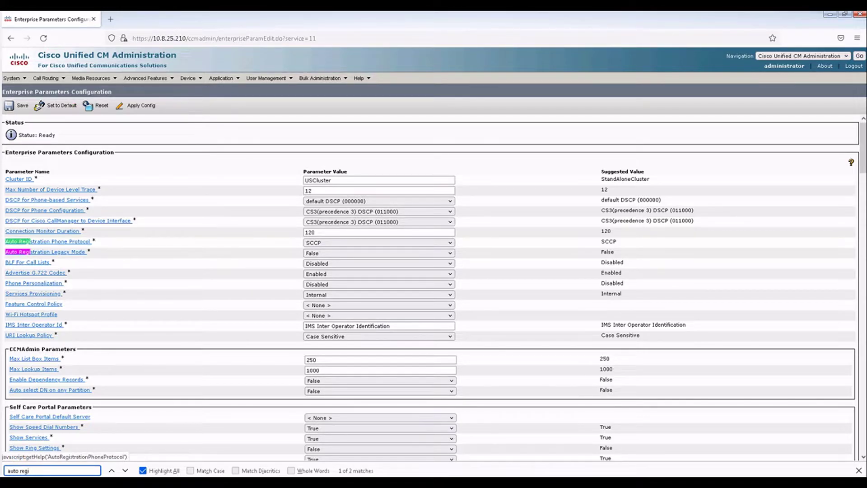
pyautogui.write('stration phone p')
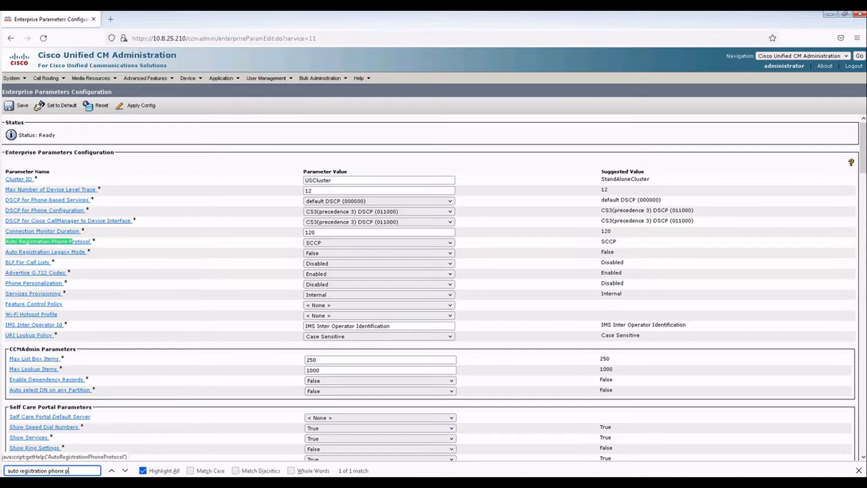
pyautogui.write('ro')
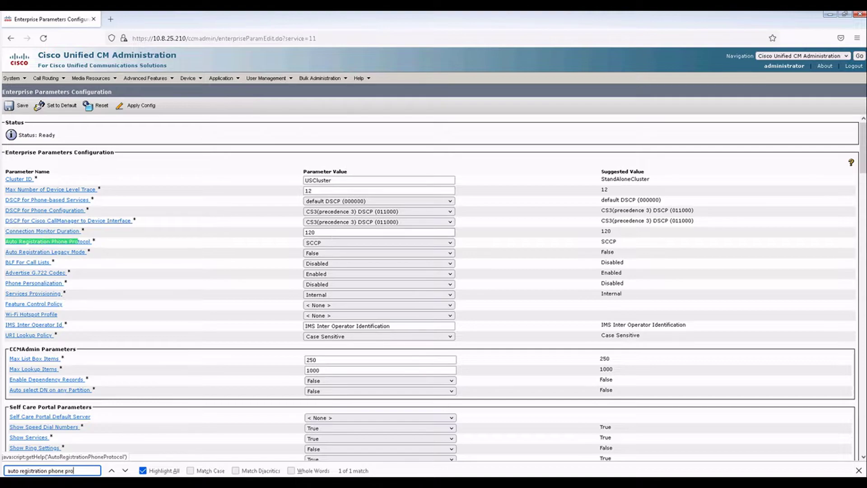
pyautogui.click(324, 243)
pyautogui.click(311, 261)
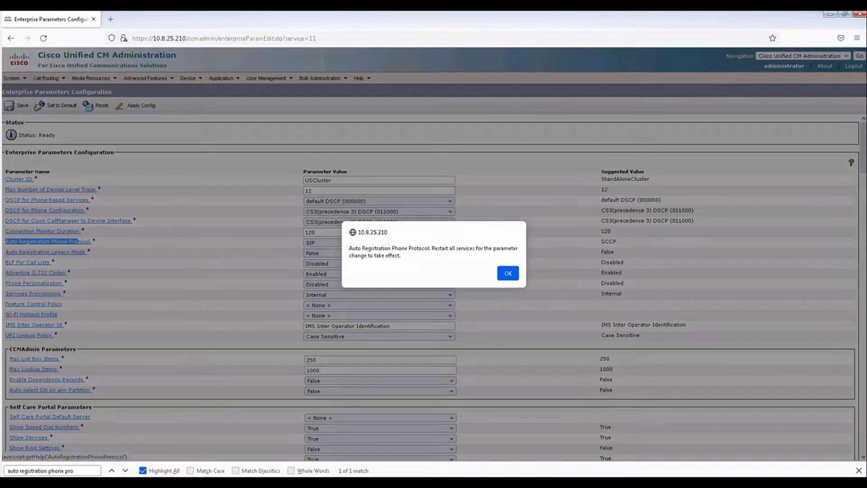
pyautogui.click(509, 272)
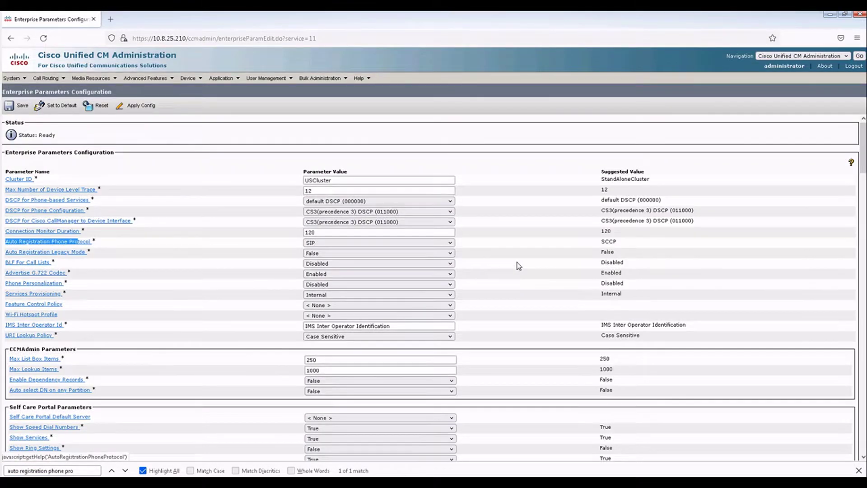
# - Find the BLF For Call Lists parameter, set it to Enabled and acknowledge the phone restart notice
pyautogui.hotkey('ctrl', 'f')
pyautogui.write('bl')
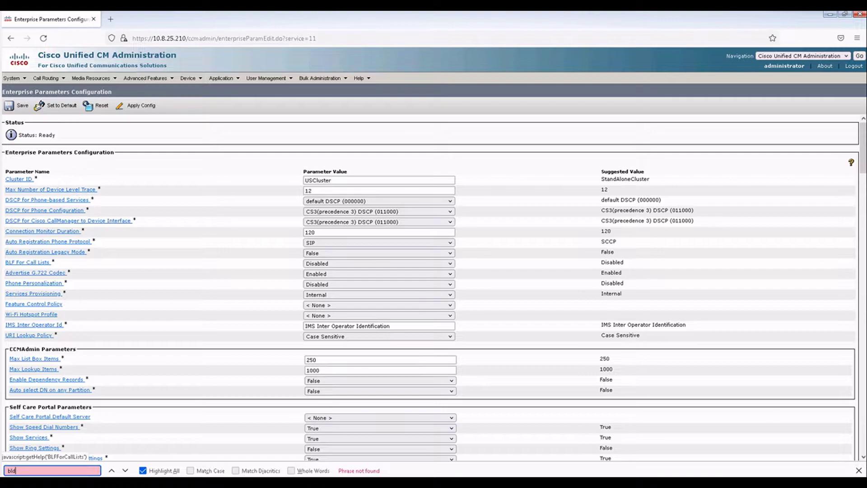
pyautogui.write('f')
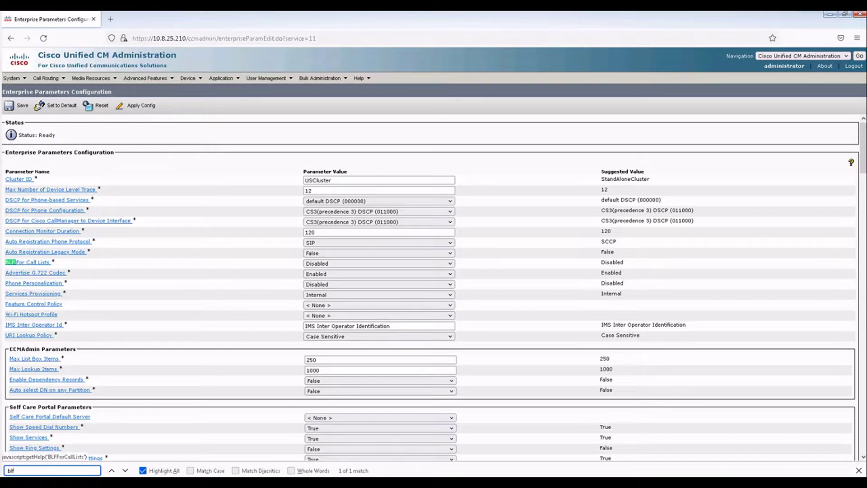
pyautogui.write(' for call lists')
pyautogui.click(316, 264)
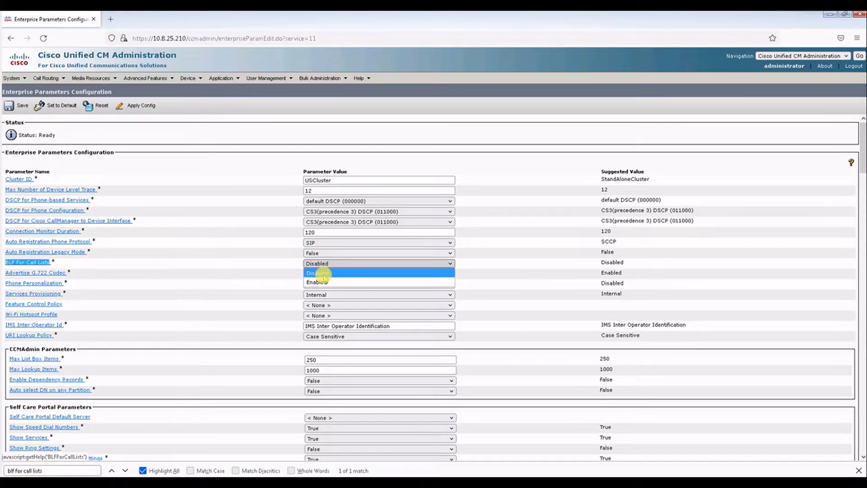
pyautogui.click(322, 282)
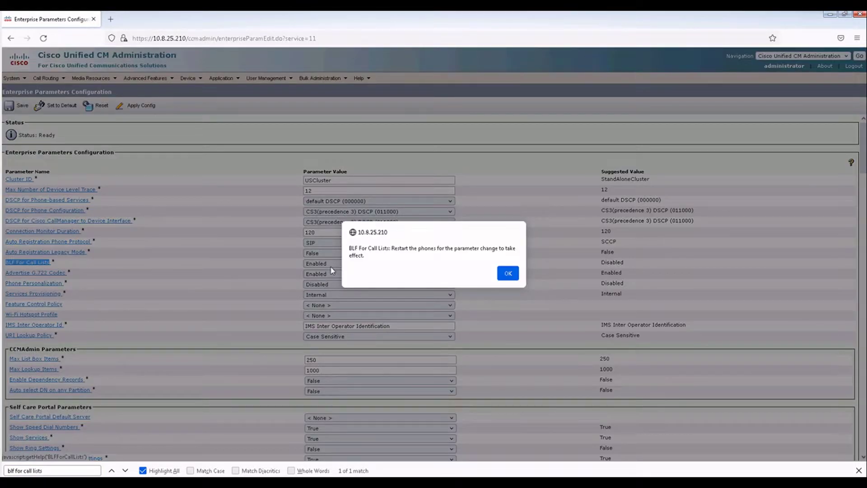
pyautogui.click(508, 273)
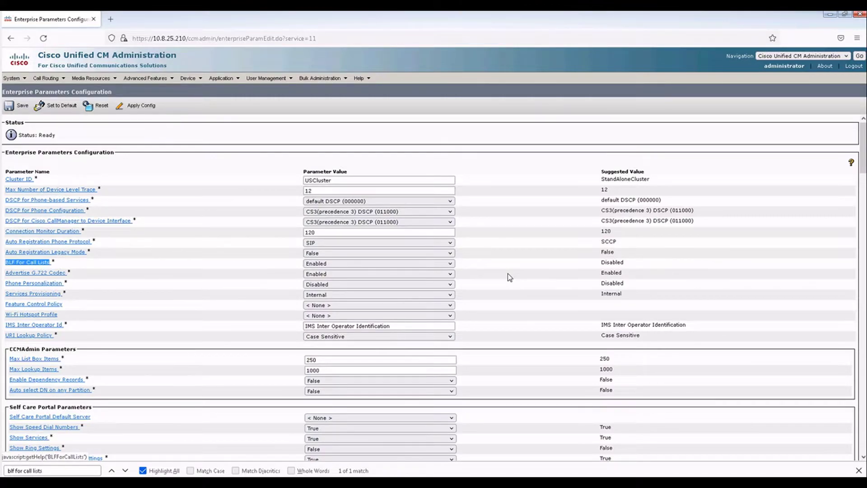
# - Find the Advertise G.722 Codec enterprise parameter and check its setting
pyautogui.hotkey('ctrl', 'f')
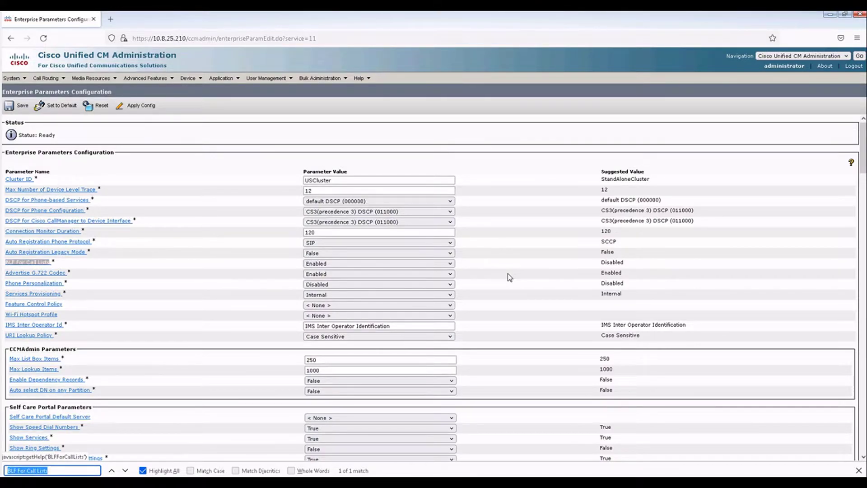
pyautogui.write('adver')
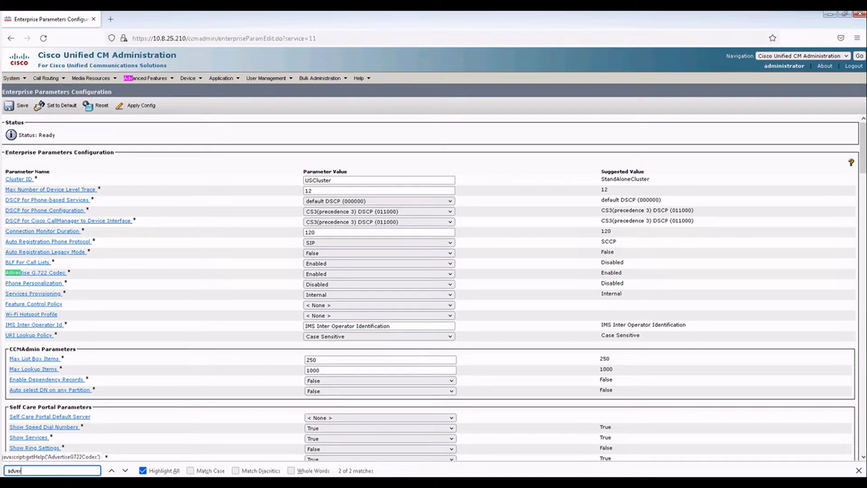
pyautogui.write('tise g.722')
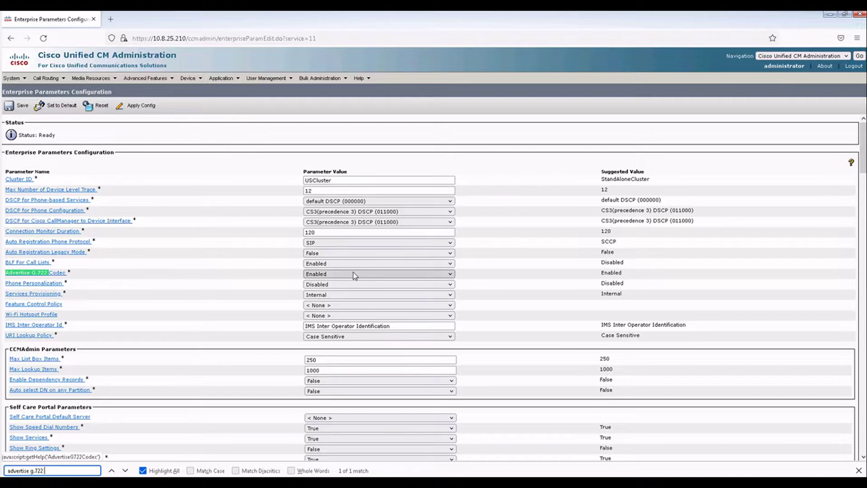
pyautogui.click(324, 273)
pyautogui.click(325, 265)
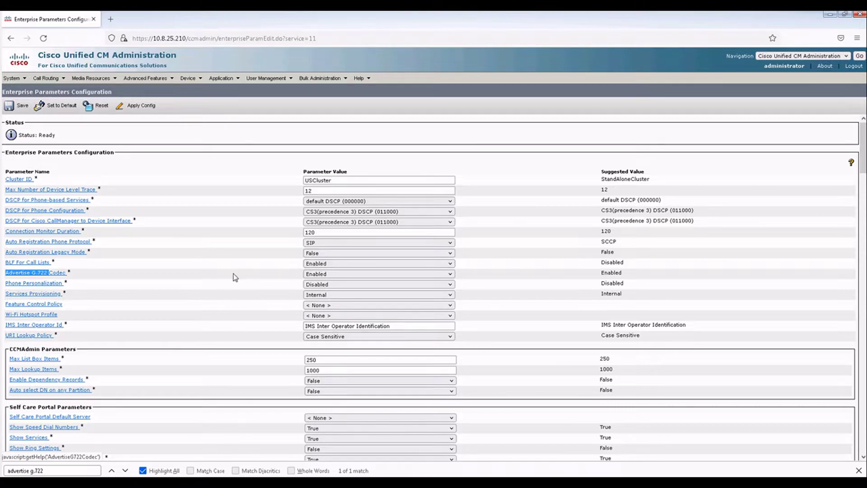
# - Find the URI Lookup Policy enterprise parameter and set it to Case Insensitive
pyautogui.hotkey('ctrl', 'f')
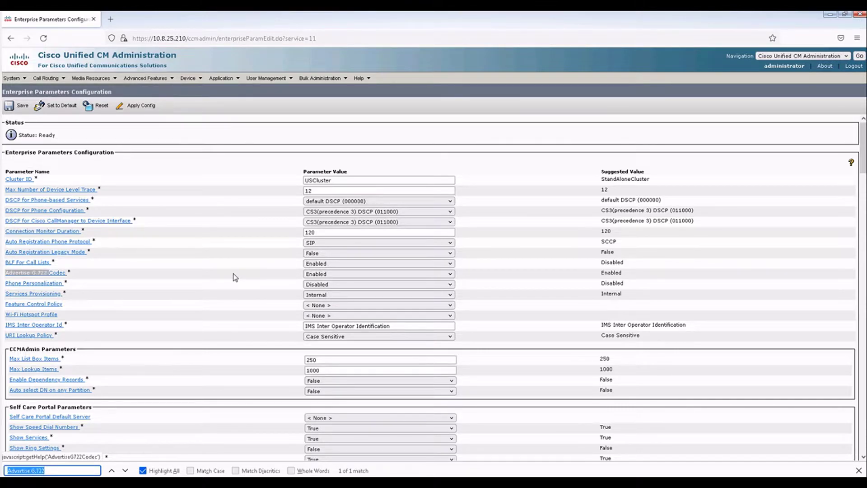
pyautogui.write('uri look up')
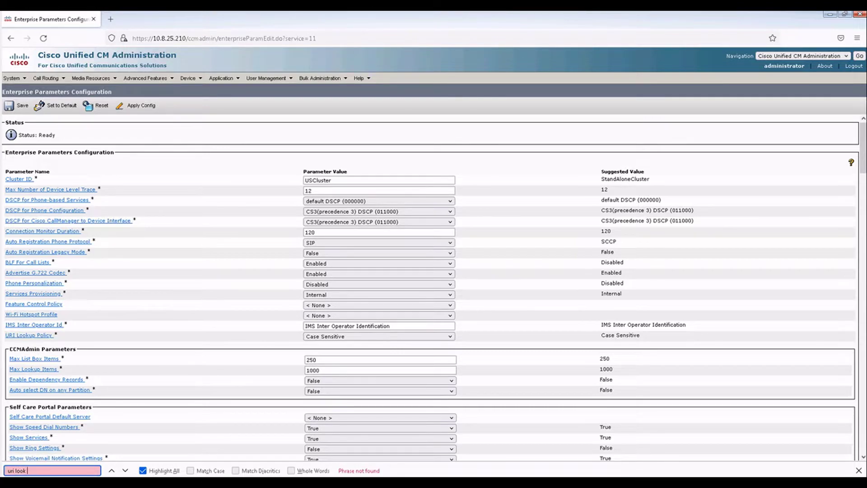
pyautogui.press('BackSpace')
pyautogui.write('up policy')
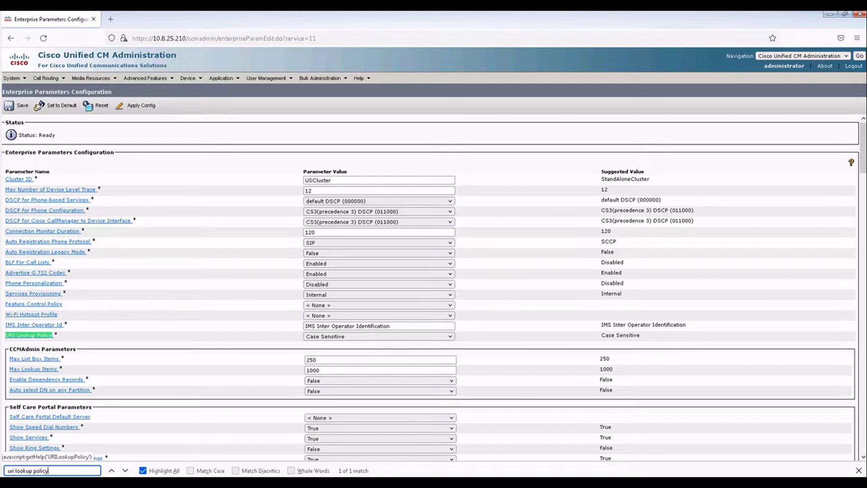
pyautogui.click(356, 337)
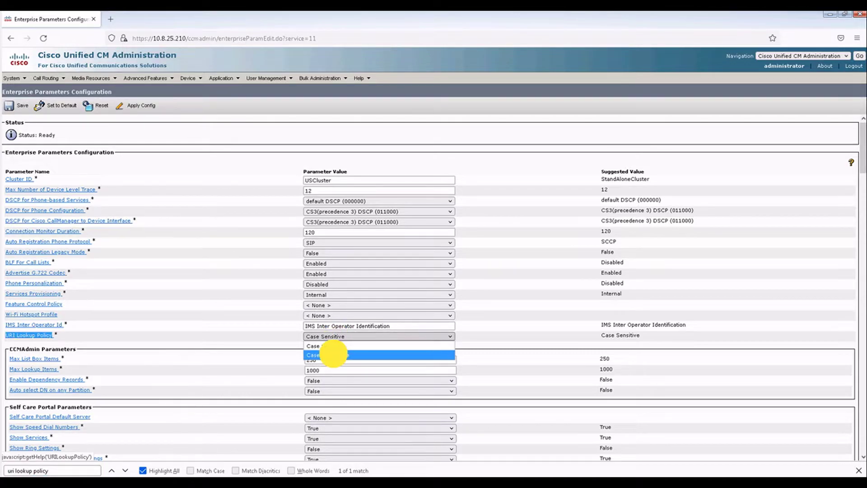
pyautogui.click(333, 355)
# - Find the Enable Dependency Records parameter, set it to True and acknowledge the CPU usage notice
pyautogui.hotkey('ctrl', 'f')
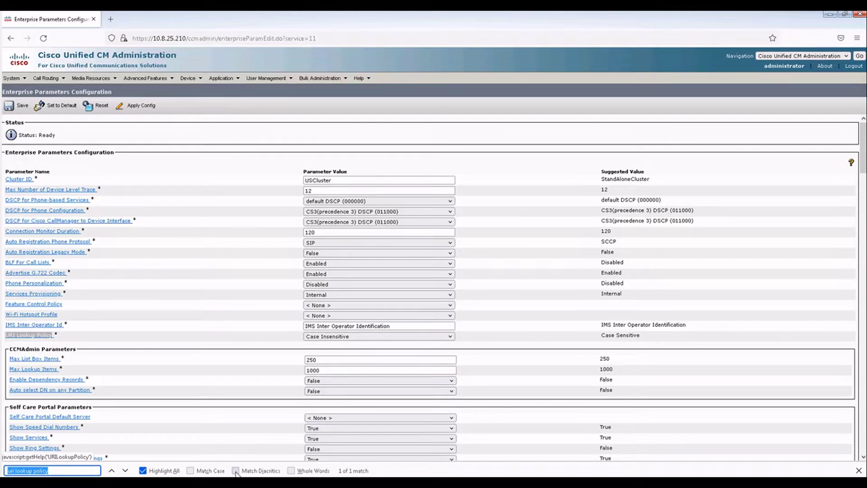
pyautogui.write('enable de')
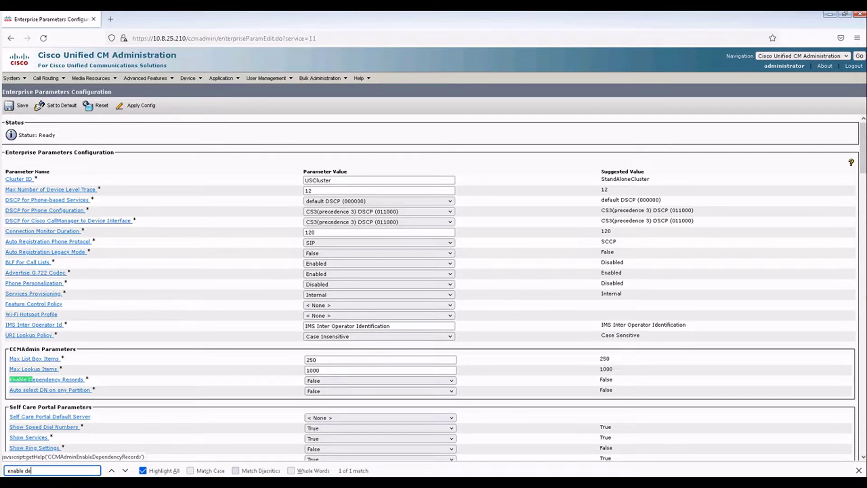
pyautogui.write('pend')
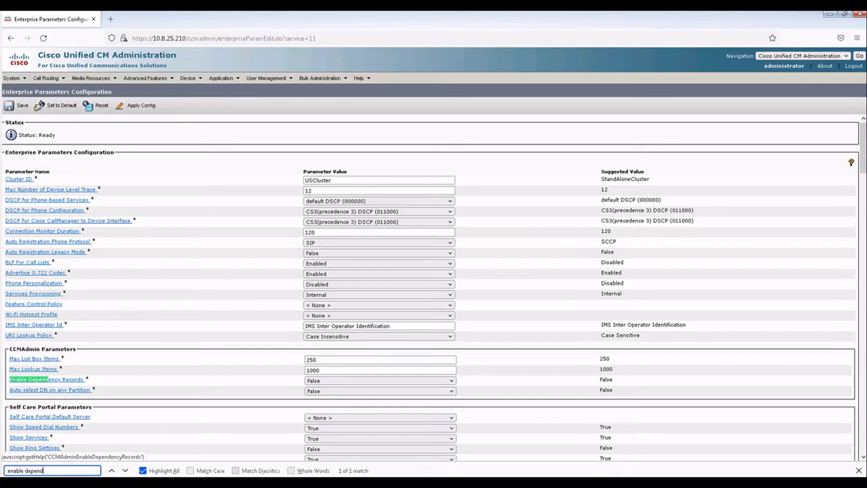
pyautogui.click(325, 382)
pyautogui.click(311, 390)
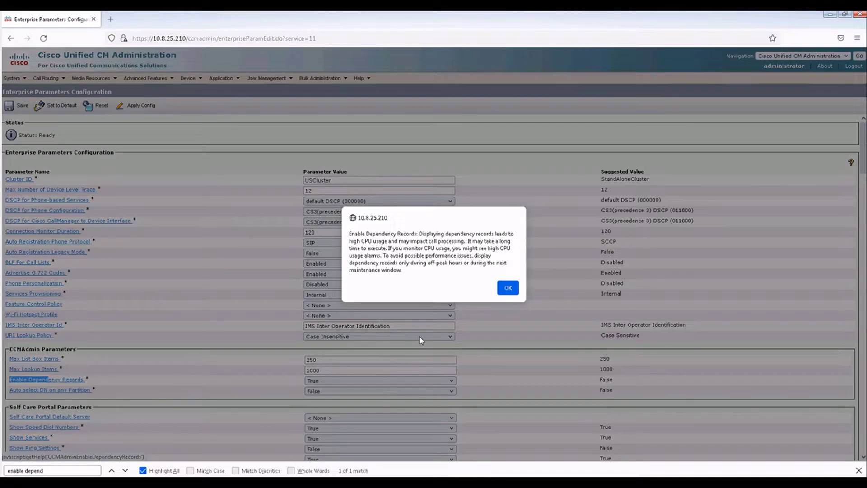
pyautogui.click(509, 288)
# - Find the Auto select DN on any Partition parameter, set it to True and acknowledge the notice
pyautogui.hotkey('ctrl', 'f')
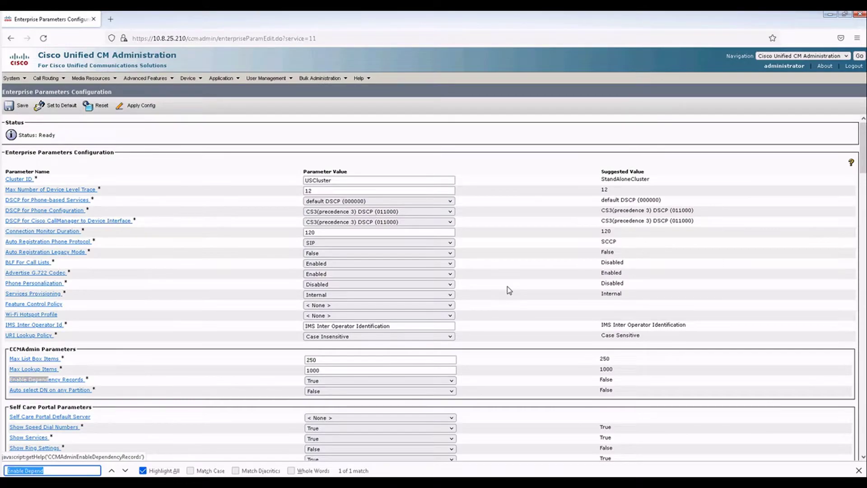
pyautogui.write('auto select')
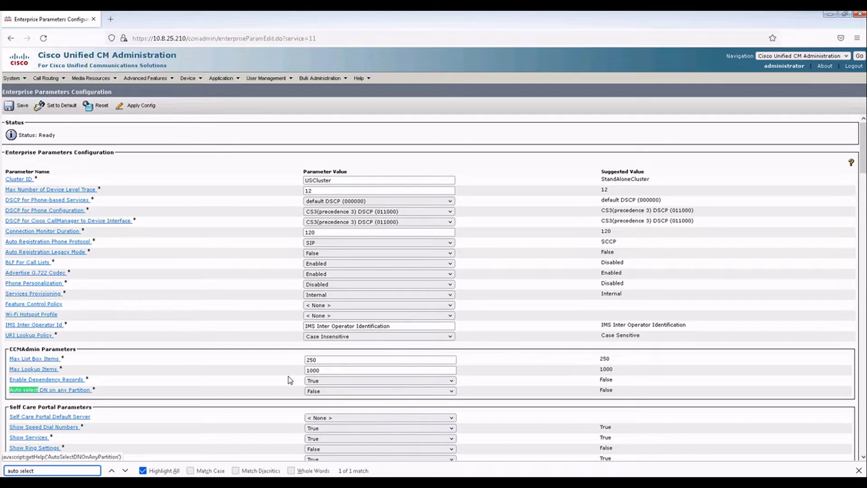
pyautogui.click(319, 391)
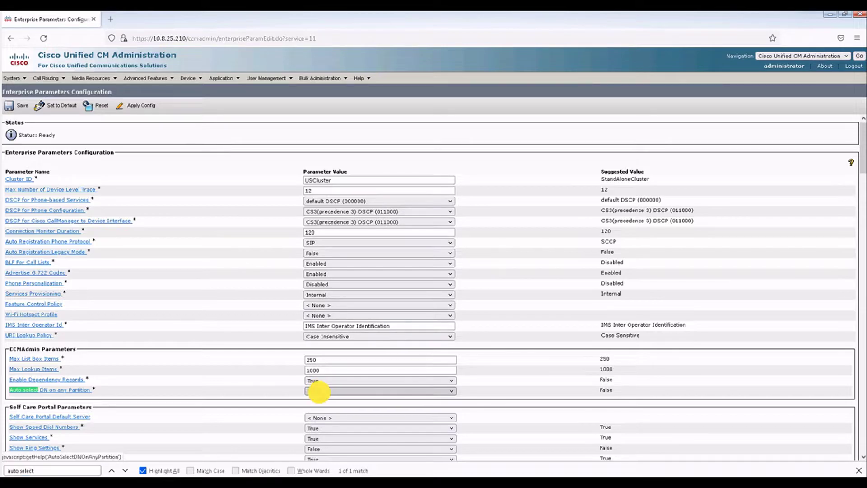
pyautogui.click(320, 409)
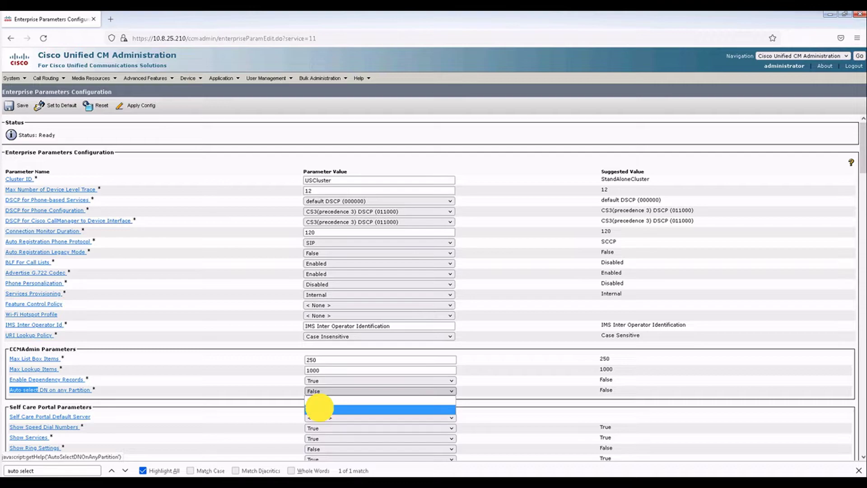
pyautogui.click(505, 268)
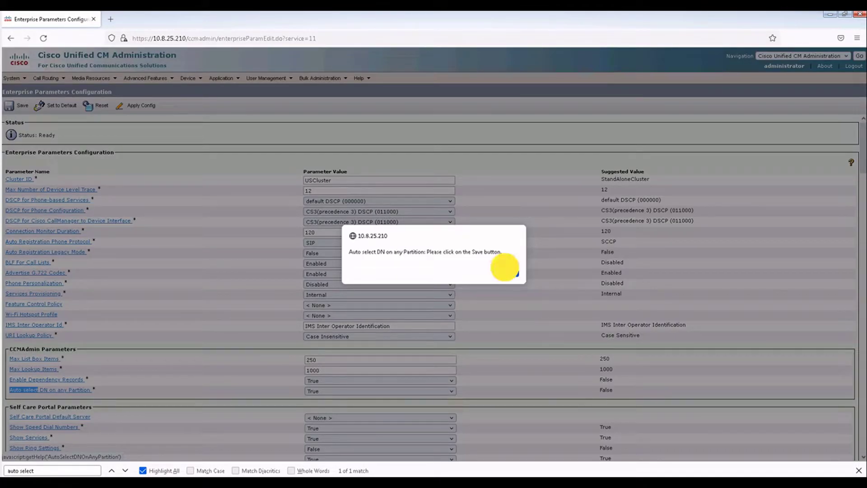
# - Find the CDR File Time Interval parameter and set it to 10
pyautogui.hotkey('ctrl', 'f')
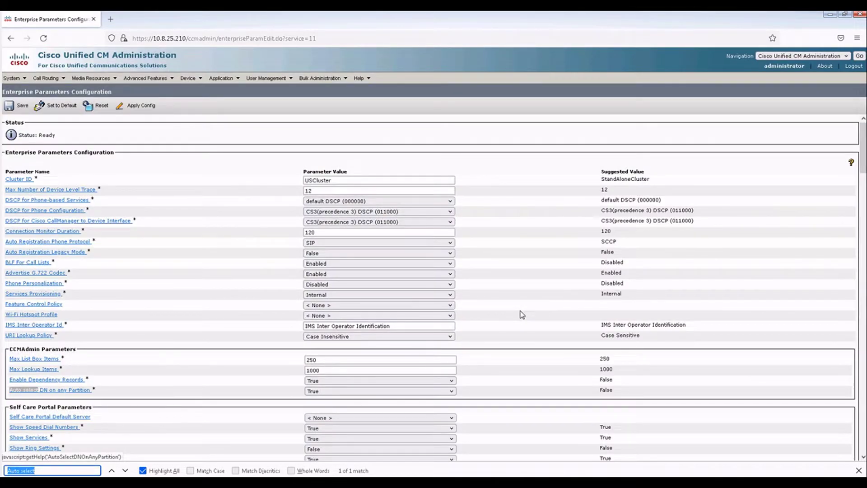
pyautogui.write('cdr')
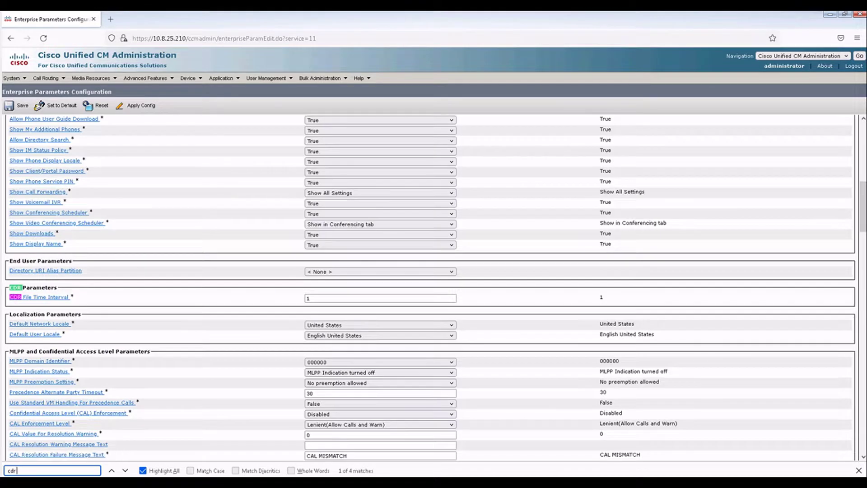
pyautogui.write(' file time')
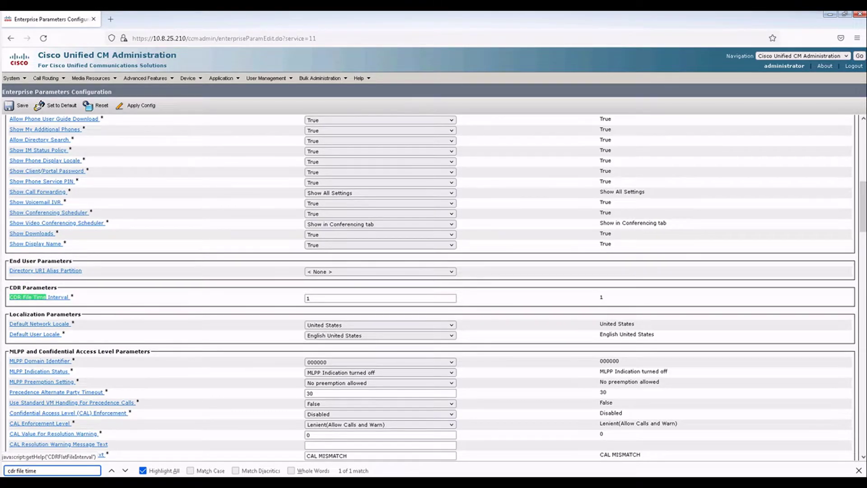
pyautogui.write(' tra')
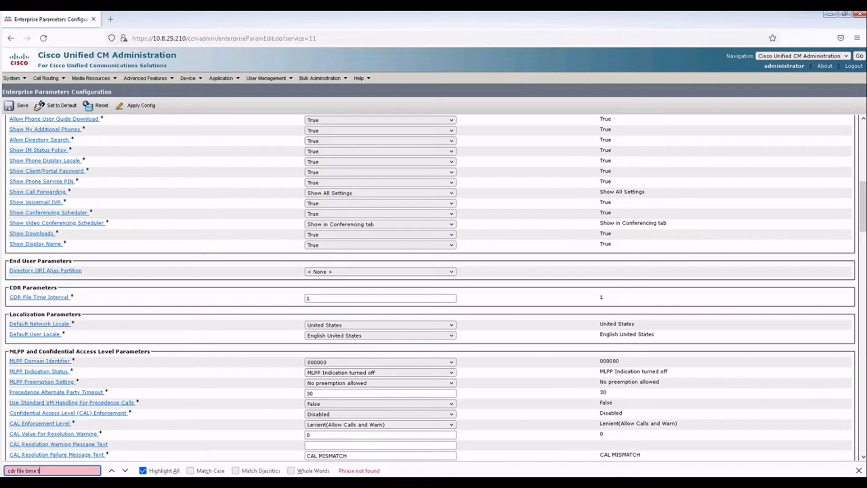
pyautogui.press('BackSpace')
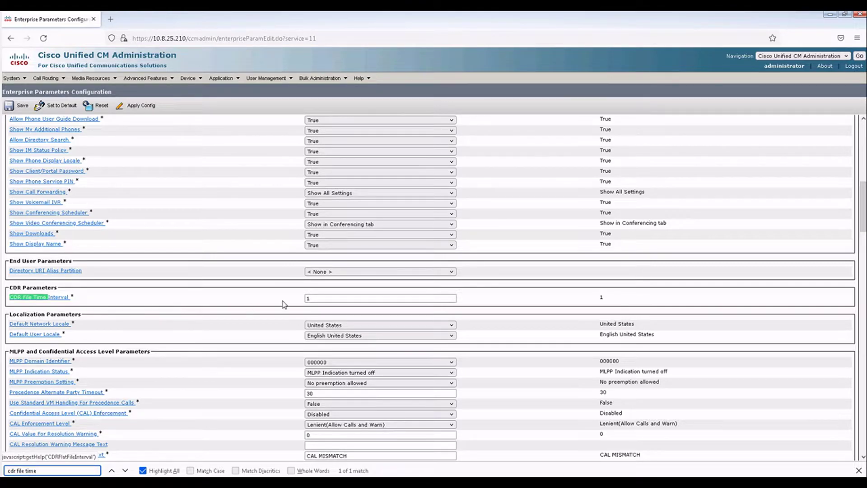
pyautogui.click(315, 298)
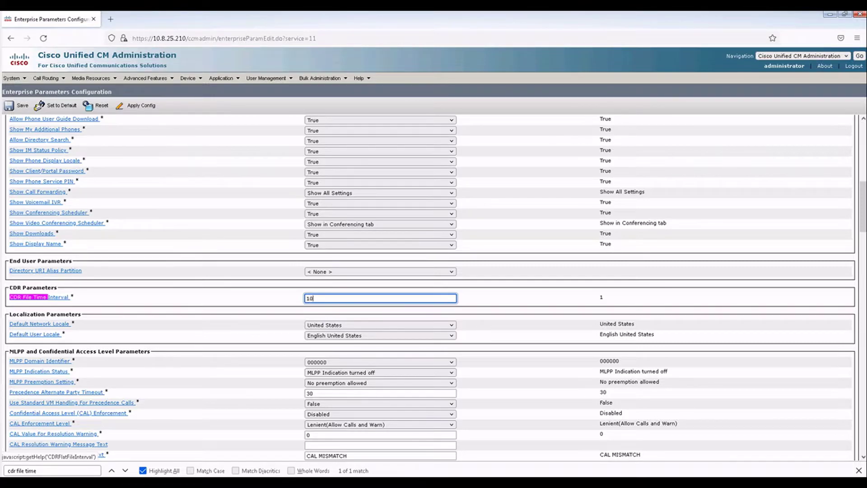
# - Find the Enable Dependency Records parameter again and recheck its selected option
pyautogui.hotkey('ctrl', 'f')
pyautogui.write('enable de')
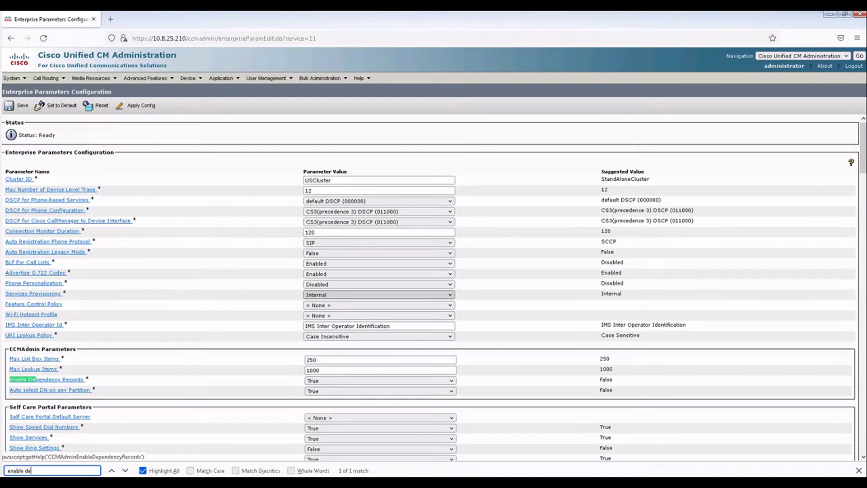
pyautogui.write('pendency records')
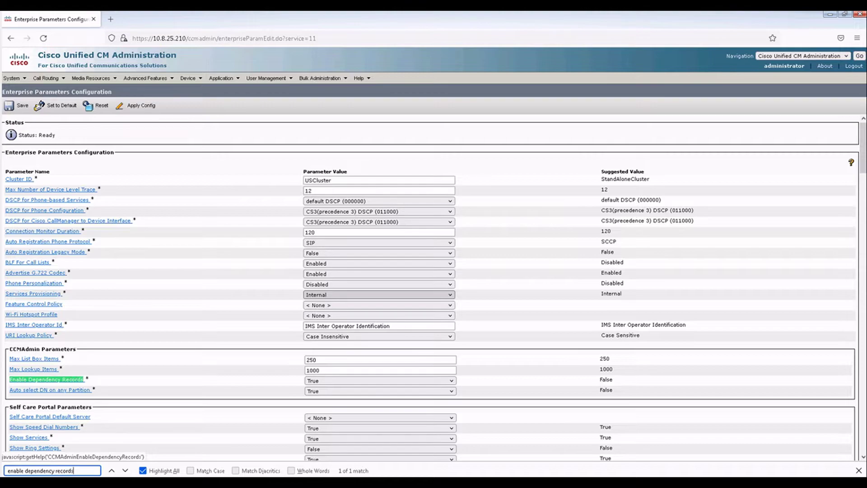
pyautogui.click(324, 383)
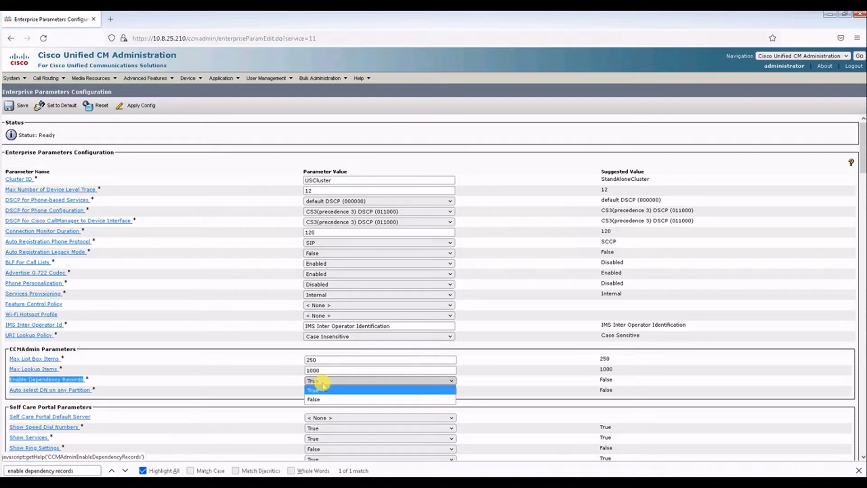
pyautogui.click(323, 388)
# - Find the Organization Top Level Domain parameter and set it to clab.com
pyautogui.hotkey('ctrl', 'f')
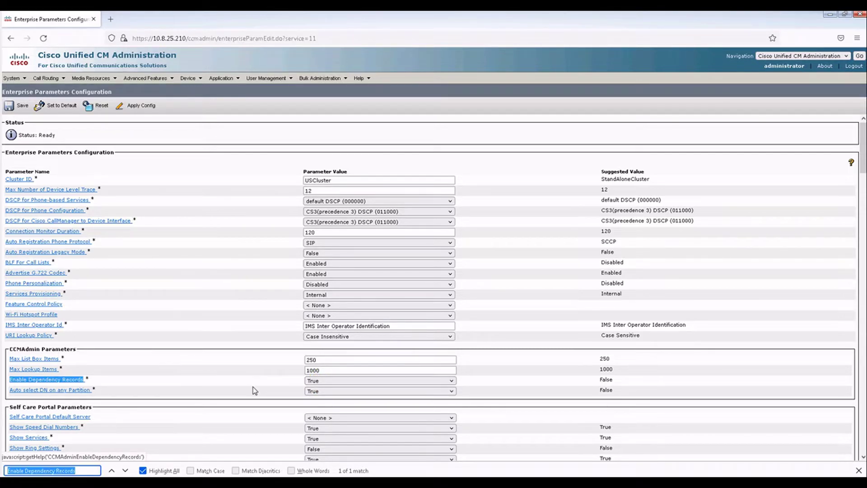
pyautogui.write('or')
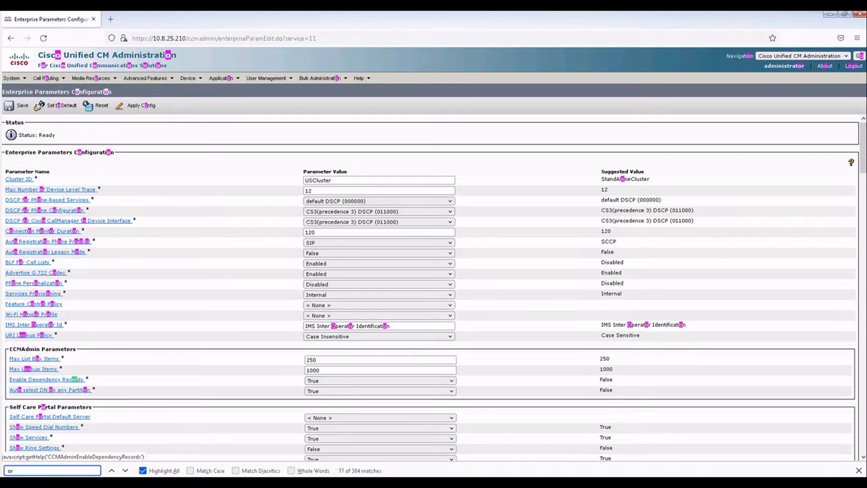
pyautogui.write('ganization top le')
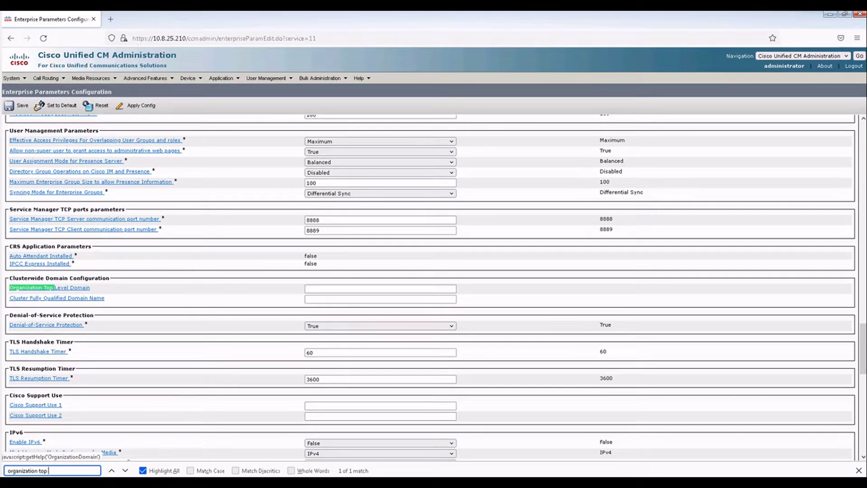
pyautogui.write('ve')
pyautogui.click(348, 289)
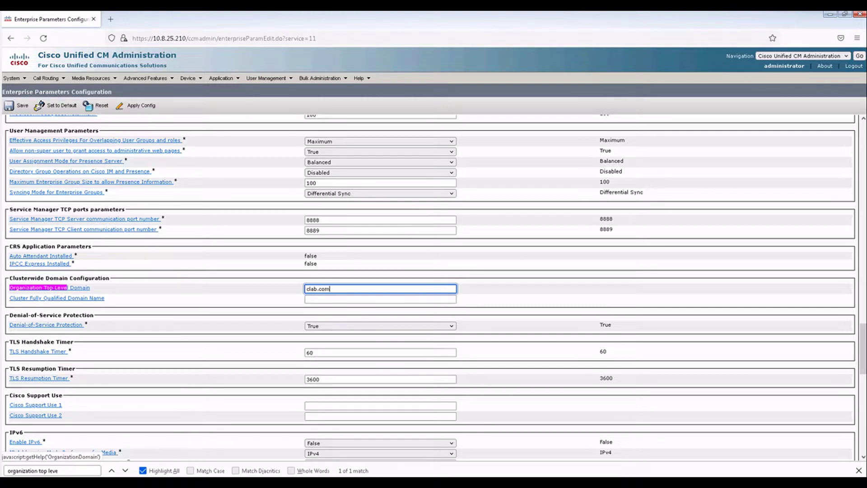
# - Find the Cluster Fully Qualified Domain Name parameter and start editing its value
pyautogui.click(6, 470)
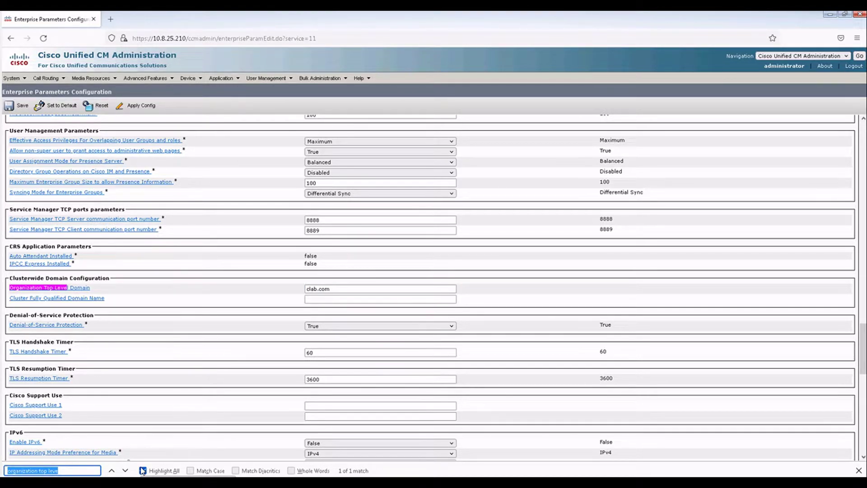
pyautogui.write('cluster fu')
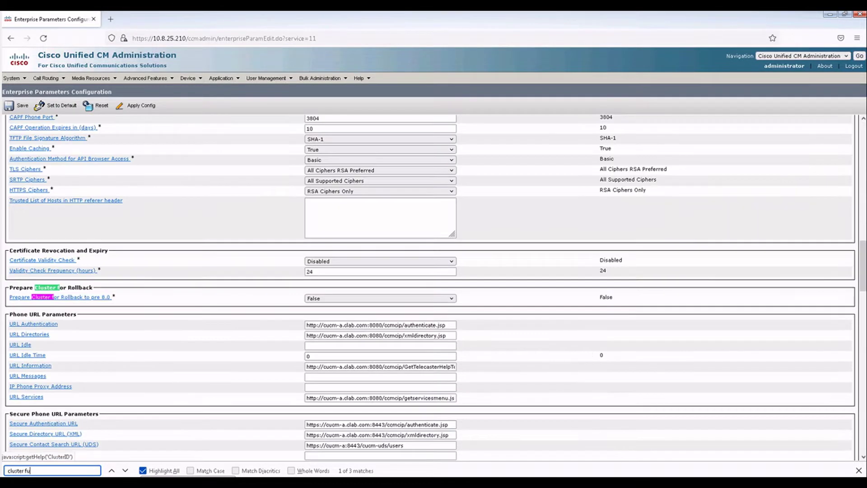
pyautogui.write('lly')
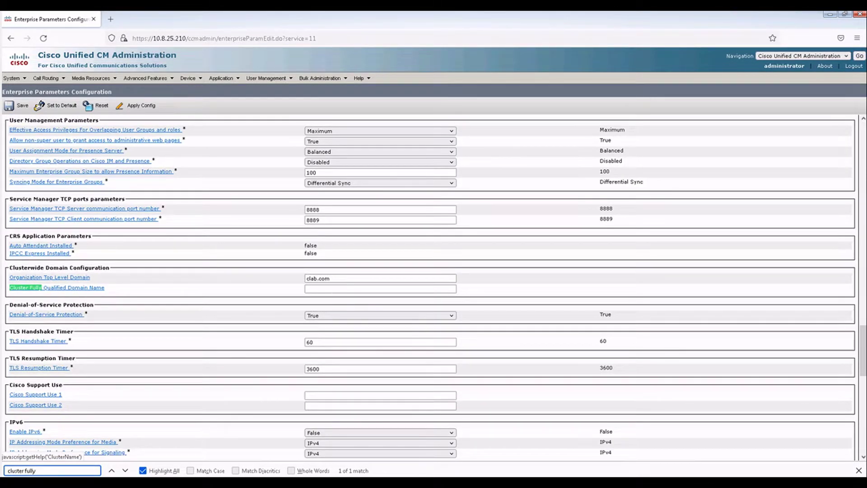
pyautogui.click(338, 288)
pyautogui.write('cucm')
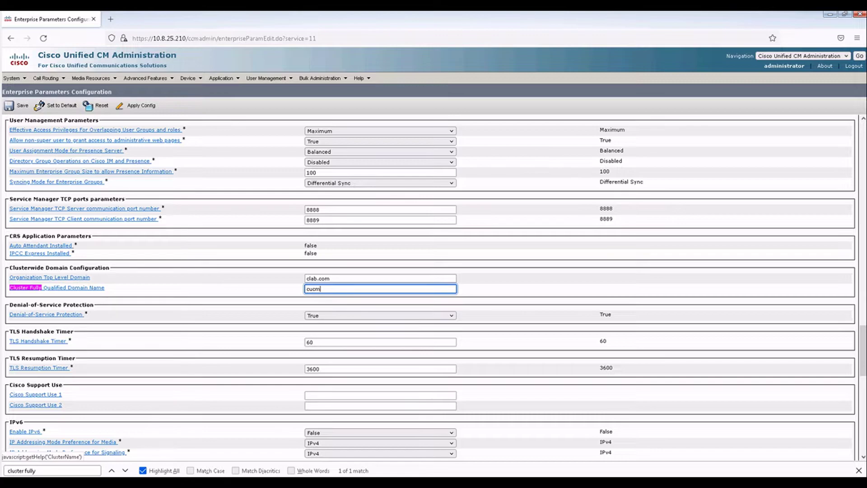
pyautogui.press('BackSpace')
pyautogui.press('BackSpace')
pyautogui.press('BackSpace')
pyautogui.press('BackSpace')
pyautogui.write('us-cm-')
pyautogui.press('BackSpace')
pyautogui.press('BackSpace')
pyautogui.press('BackSpace')
pyautogui.press('BackSpace')
pyautogui.press('BackSpace')
pyautogui.press('BackSpace')
# - Set the Cluster Fully Qualified Domain Name to cucm-a.clab.com and save the enterprise parameters
pyautogui.write('cucm-a.clab.com, cucm-b.clab.com')
pyautogui.press('BackSpace')
pyautogui.press('BackSpace')
pyautogui.press('BackSpace')
pyautogui.press('BackSpace')
pyautogui.press('BackSpace')
pyautogui.press('BackSpace')
pyautogui.press('BackSpace')
pyautogui.press('BackSpace')
pyautogui.press('BackSpace')
pyautogui.press('BackSpace')
pyautogui.press('BackSpace')
pyautogui.press('BackSpace')
pyautogui.press('BackSpace')
pyautogui.press('BackSpace')
pyautogui.click(24, 107)
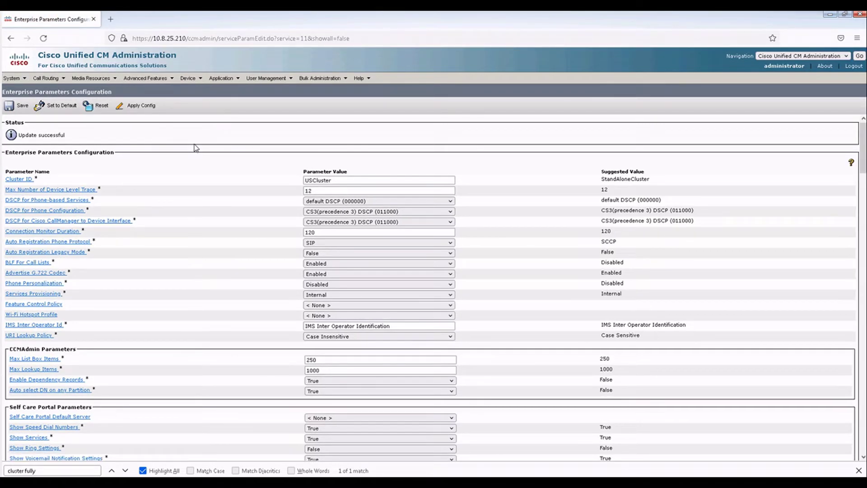
# - Open the Service Parameter Configuration page and select the server cucm-a--CUCM Voice/Video (Active)
pyautogui.click(13, 78)
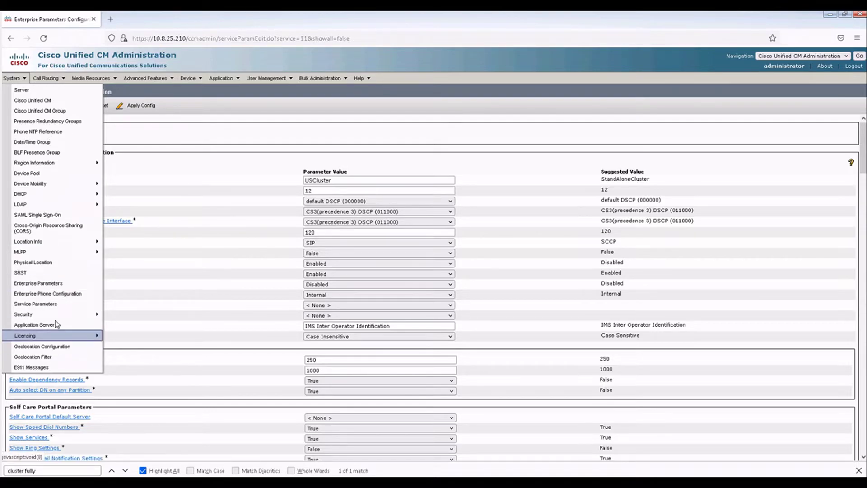
pyautogui.click(61, 306)
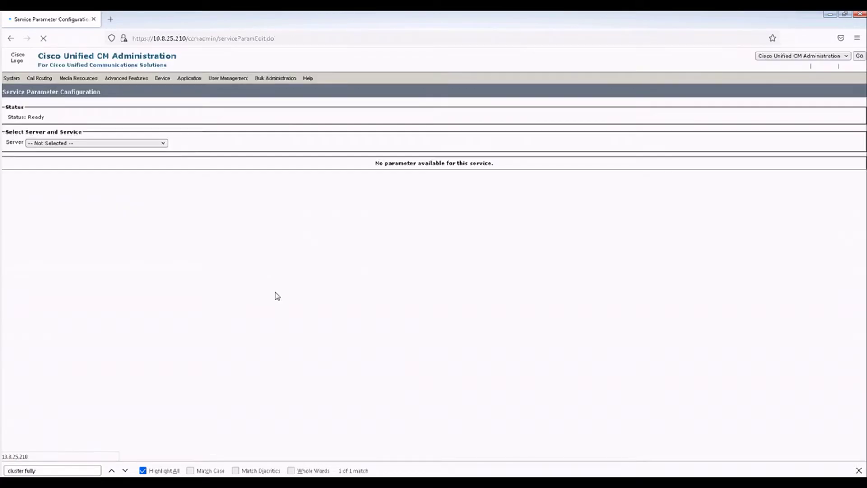
pyautogui.click(90, 148)
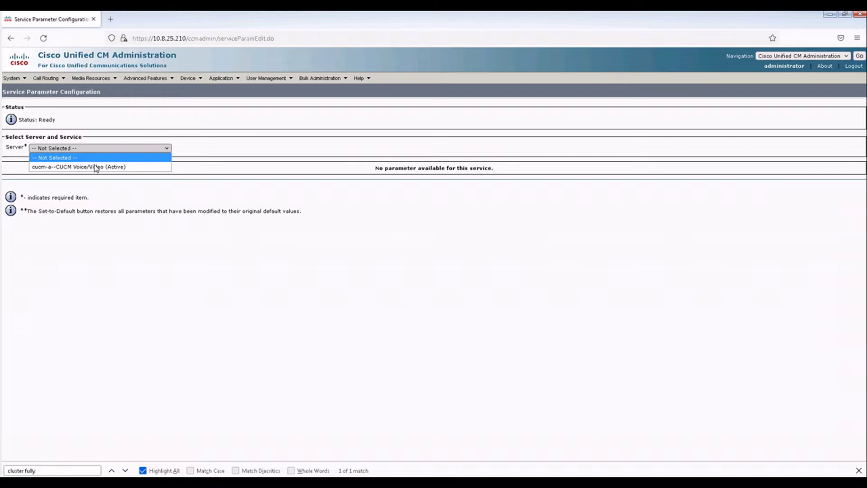
pyautogui.click(94, 167)
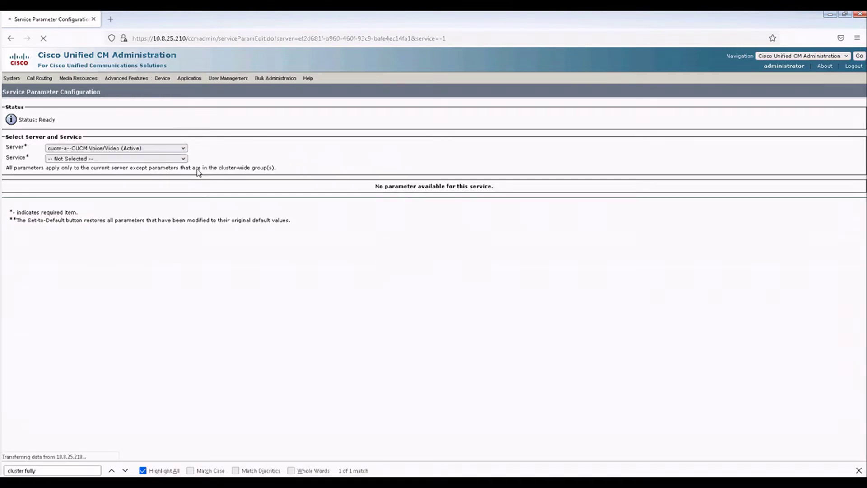
# - Select the Cisco CallManager (Active) service and search its parameters for "apply transformations on remote"
pyautogui.click(135, 158)
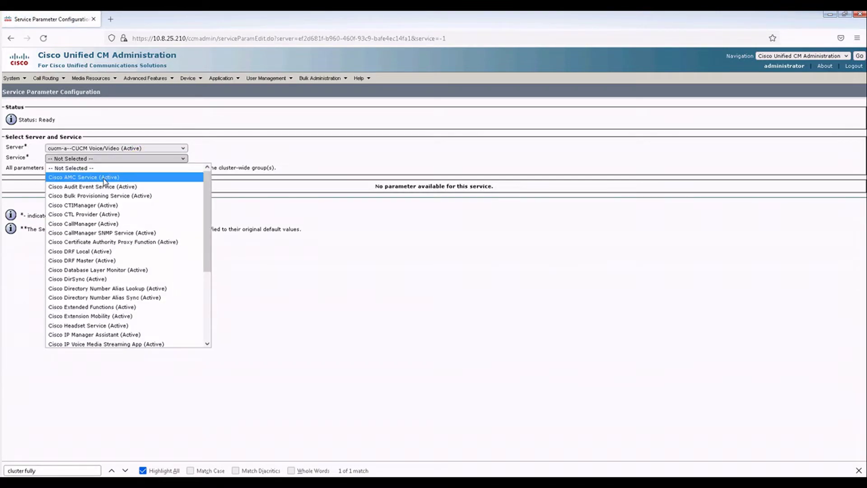
pyautogui.click(104, 224)
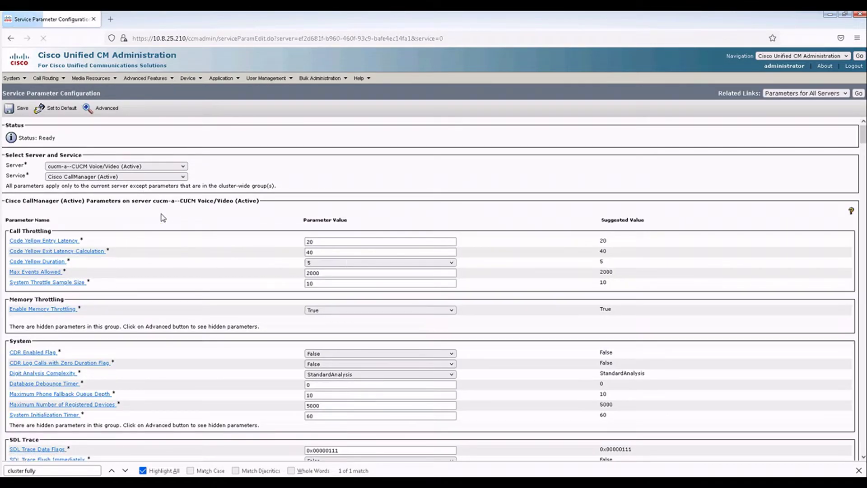
pyautogui.hotkey('ctrl', 'f')
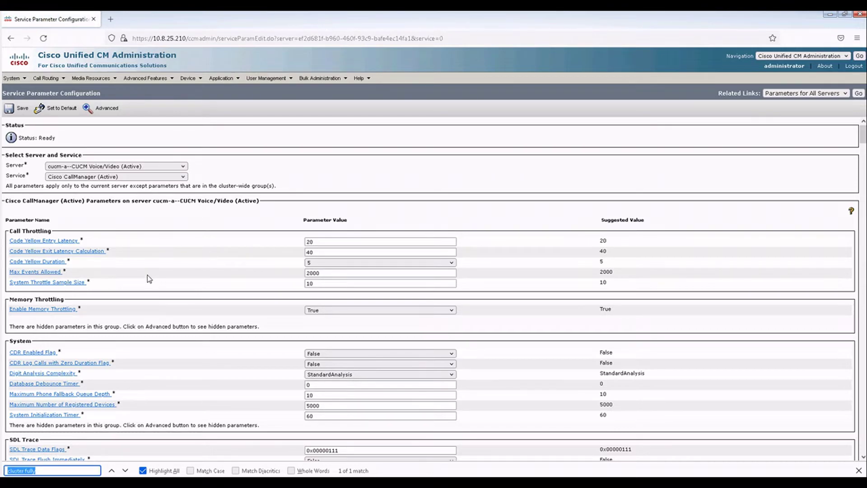
pyautogui.write('apply transformation')
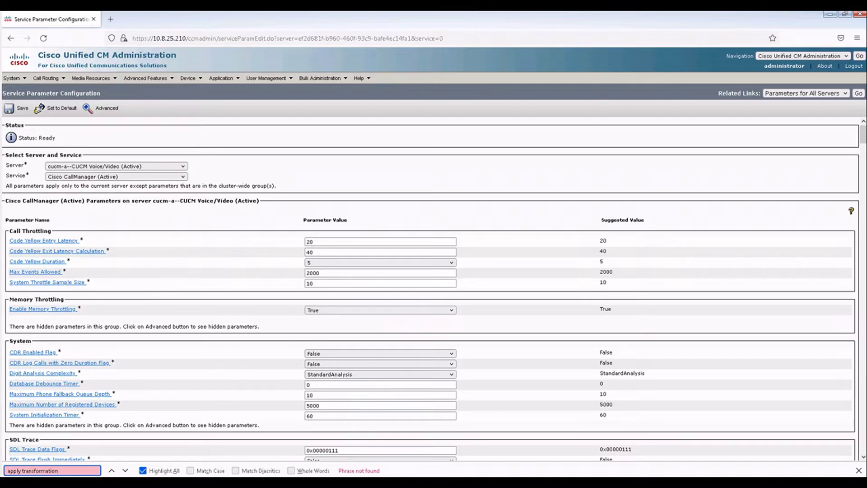
pyautogui.write('s on remote')
# - Find the T302 Timer parameter, set it to 5000 and acknowledge the phone reset notice
pyautogui.press('BackSpace')
pyautogui.press('BackSpace')
pyautogui.press('BackSpace')
pyautogui.press('BackSpace')
pyautogui.press('BackSpace')
pyautogui.press('BackSpace')
pyautogui.press('BackSpace')
pyautogui.press('BackSpace')
pyautogui.press('BackSpace')
pyautogui.press('BackSpace')
pyautogui.press('BackSpace')
pyautogui.press('BackSpace')
pyautogui.press('BackSpace')
pyautogui.press('BackSpace')
pyautogui.press('BackSpace')
pyautogui.press('BackSpace')
pyautogui.press('BackSpace')
pyautogui.press('BackSpace')
pyautogui.press('BackSpace')
pyautogui.press('BackSpace')
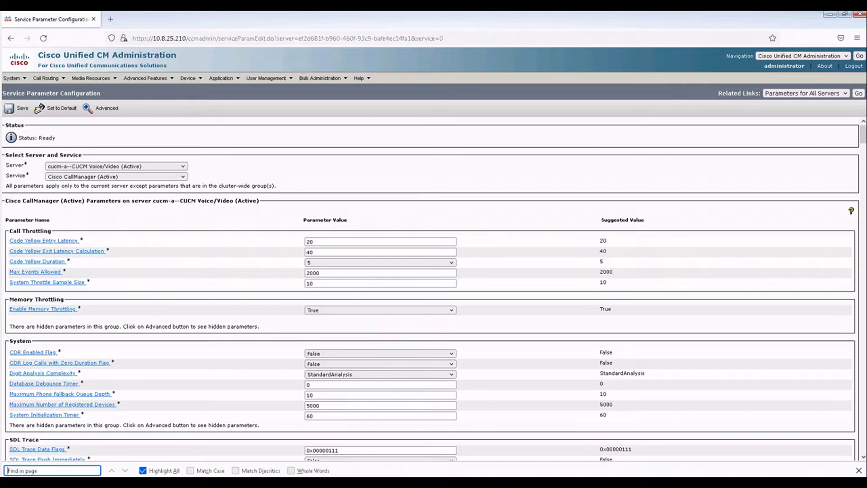
pyautogui.write('t302 timer')
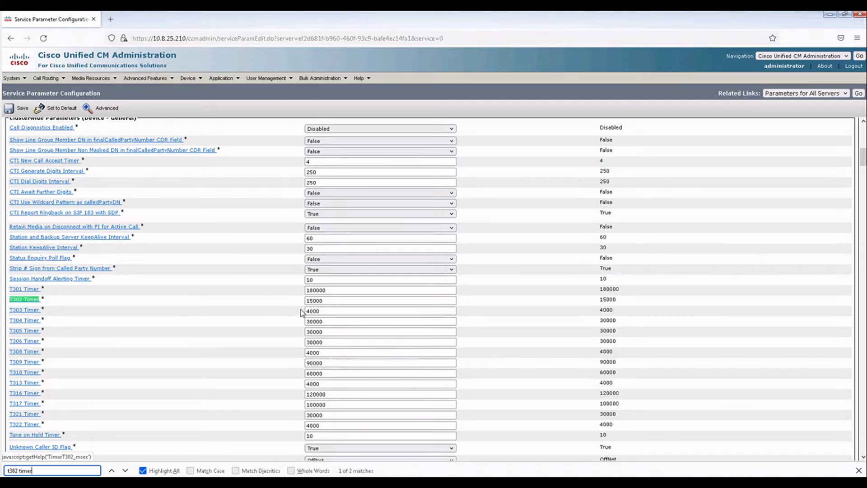
pyautogui.click(343, 302)
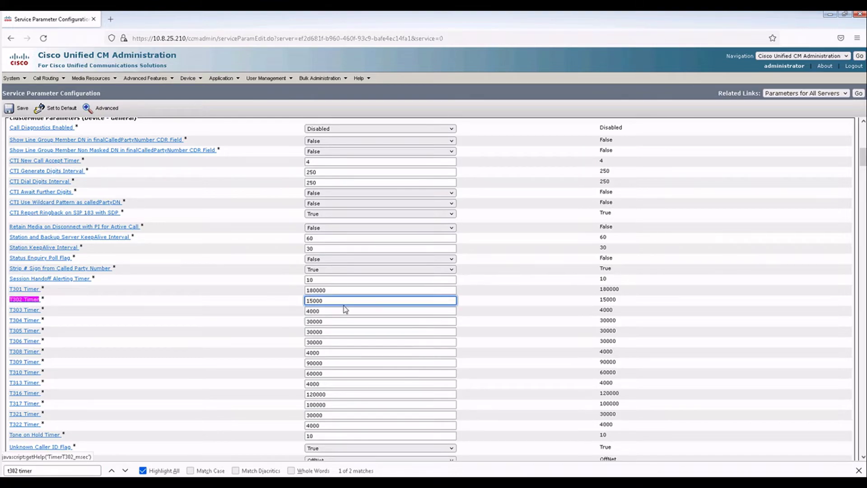
pyautogui.press('BackSpace')
pyautogui.click(59, 470)
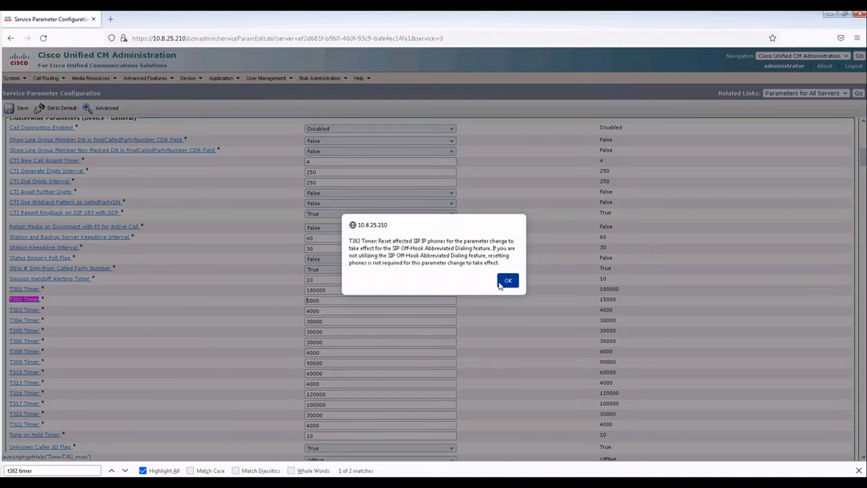
pyautogui.click(508, 281)
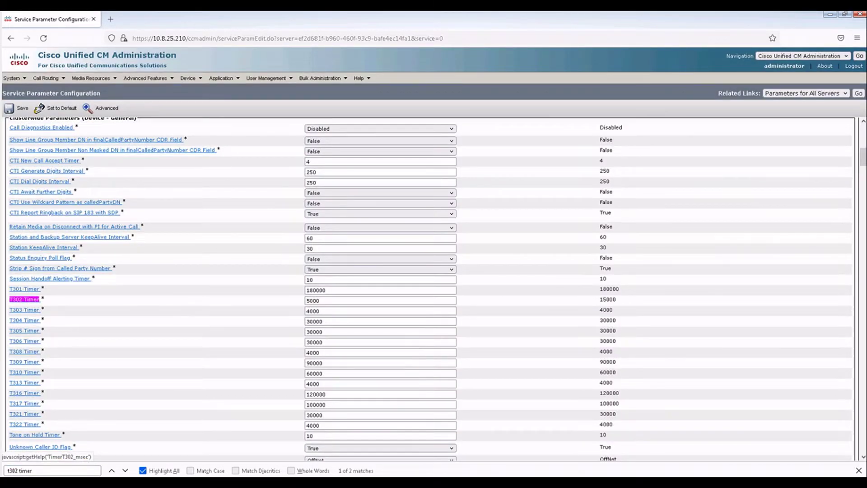
# - Find the Automated Alternate Routing Enable parameter and set it to True
pyautogui.click(55, 470)
pyautogui.tripleClick(56, 469)
pyautogui.write('au')
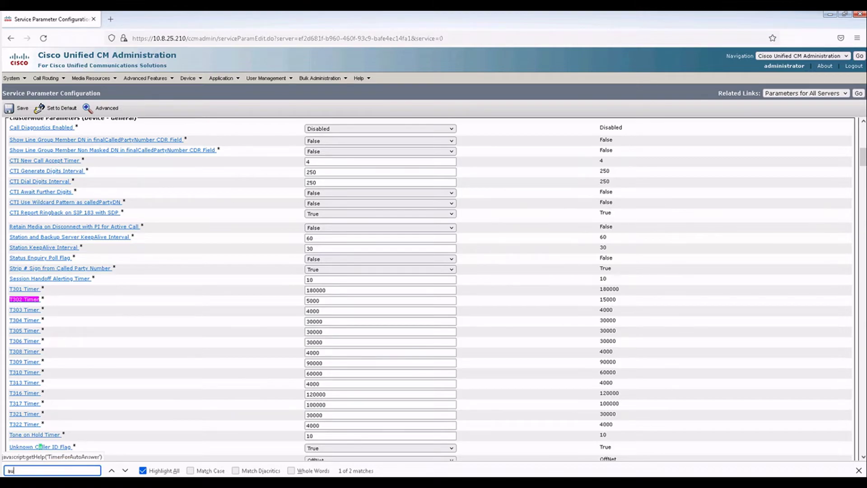
pyautogui.write('tomated al')
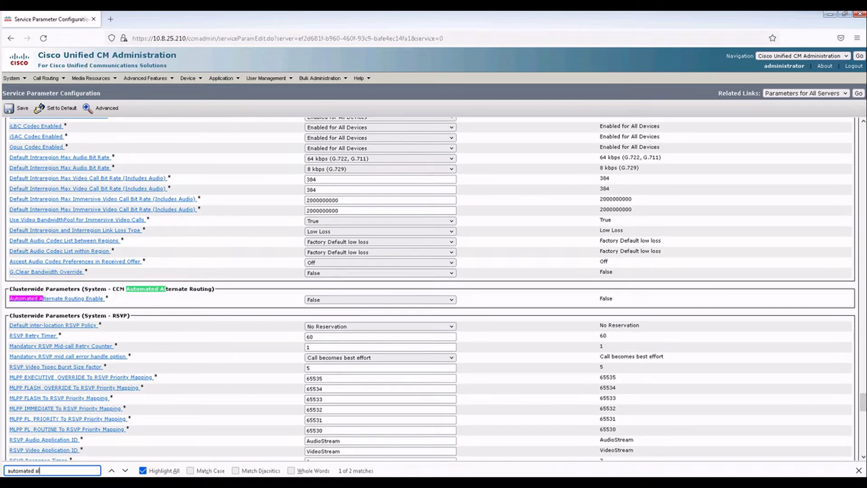
pyautogui.write('ternative')
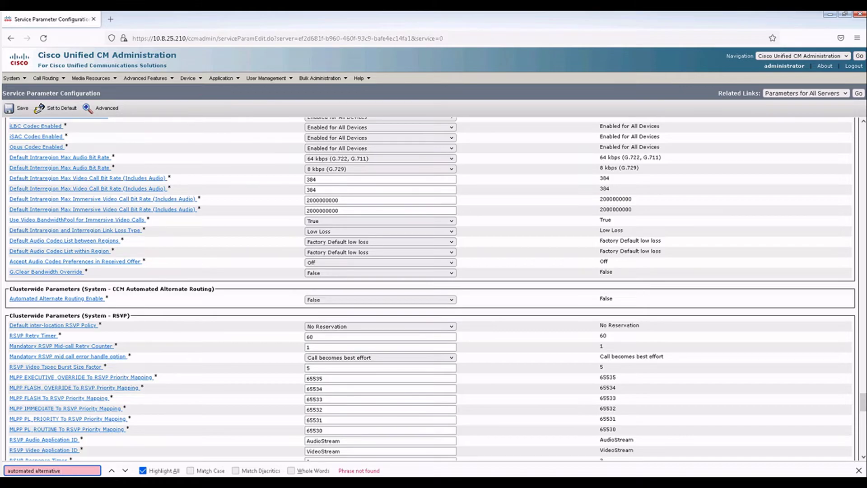
pyautogui.press('BackSpace')
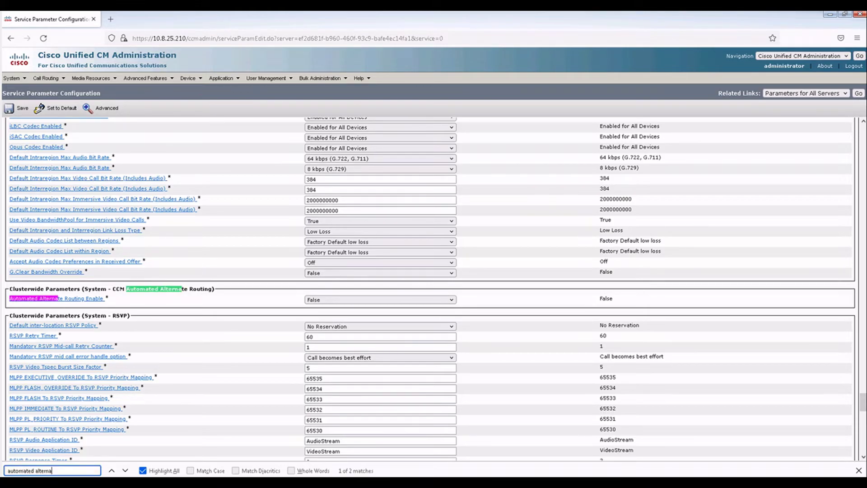
pyautogui.click(324, 300)
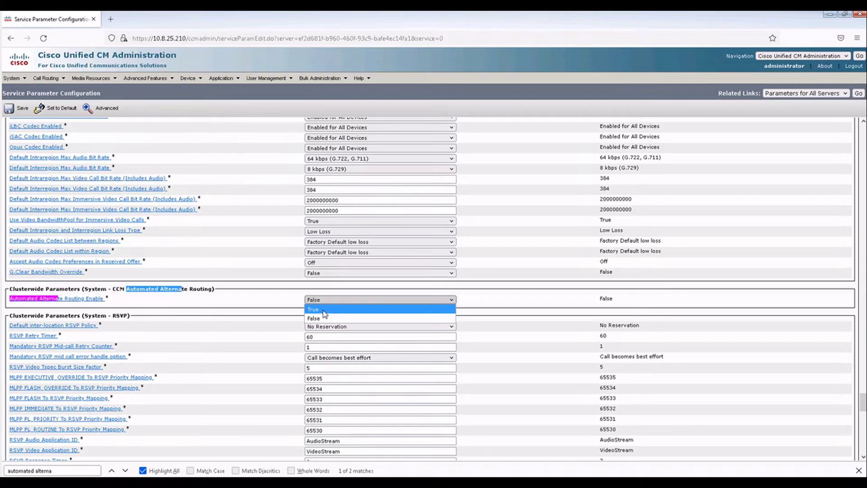
pyautogui.click(324, 310)
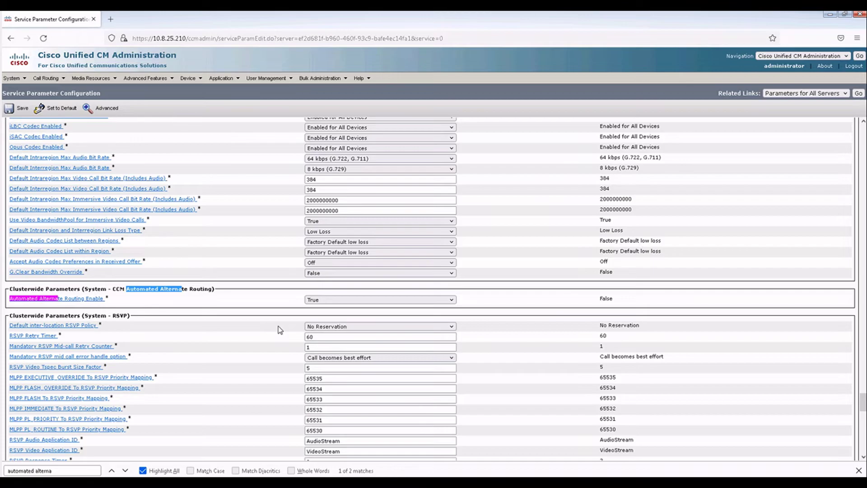
# - Find the Call Diagnostics Enabled parameter and set it to Enabled Only When CDR Enabled Flag is True
pyautogui.hotkey('ctrl', 'f')
pyautogui.write('call di')
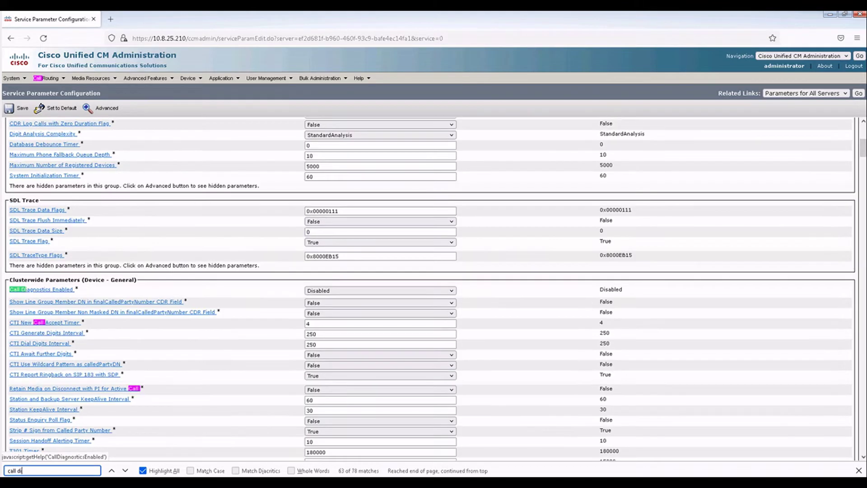
pyautogui.write('ag')
pyautogui.click(334, 291)
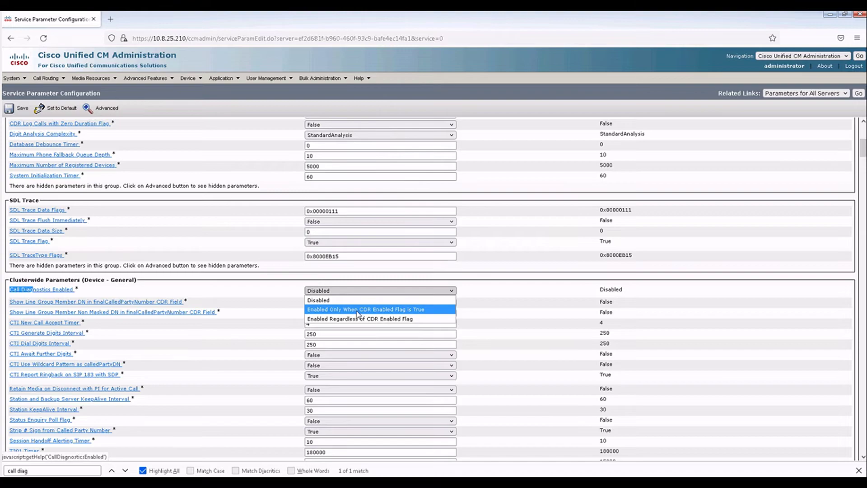
pyautogui.click(388, 309)
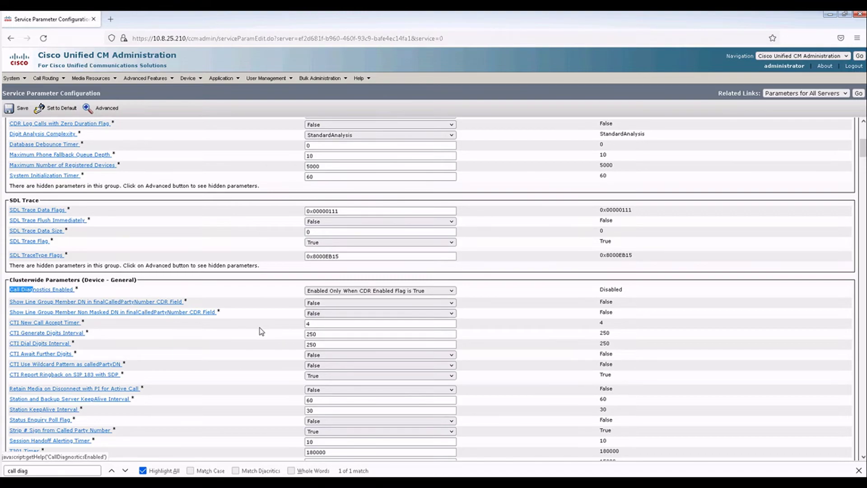
# - Find the G.722 Codec Enabled parameter and set it to Enabled for All Devices Except Recording-Enabled Devices
pyautogui.hotkey('ctrl', 'f')
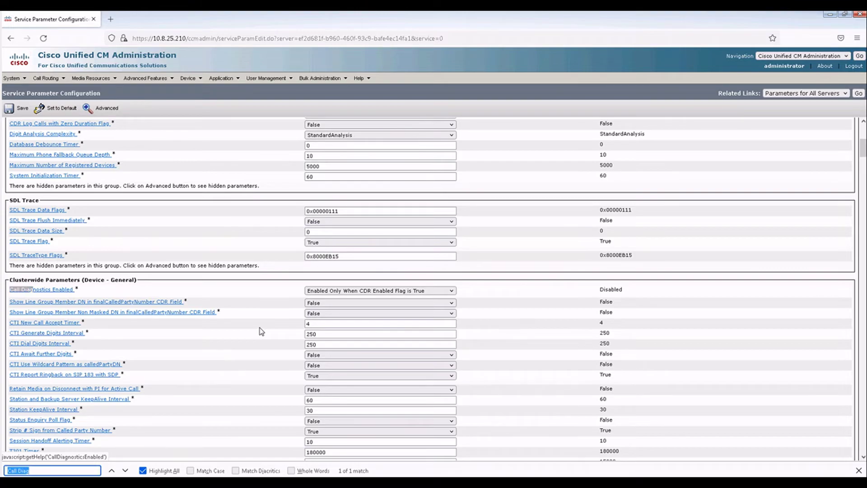
pyautogui.write('g.72')
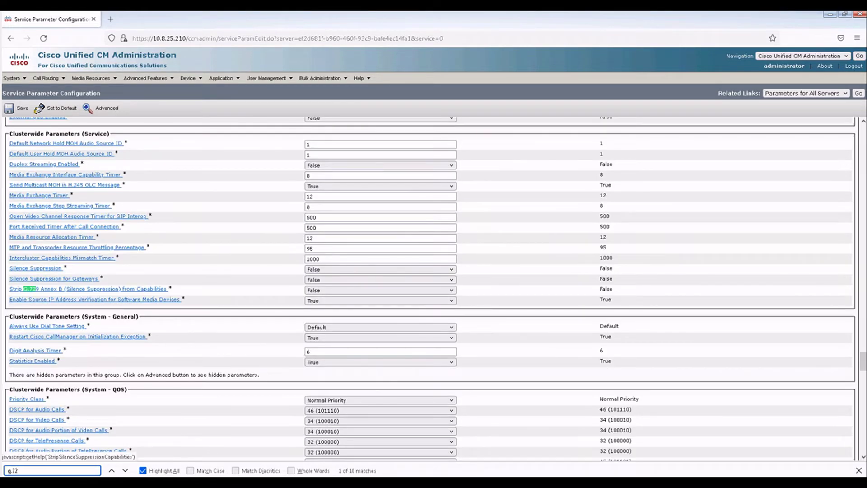
pyautogui.write('2')
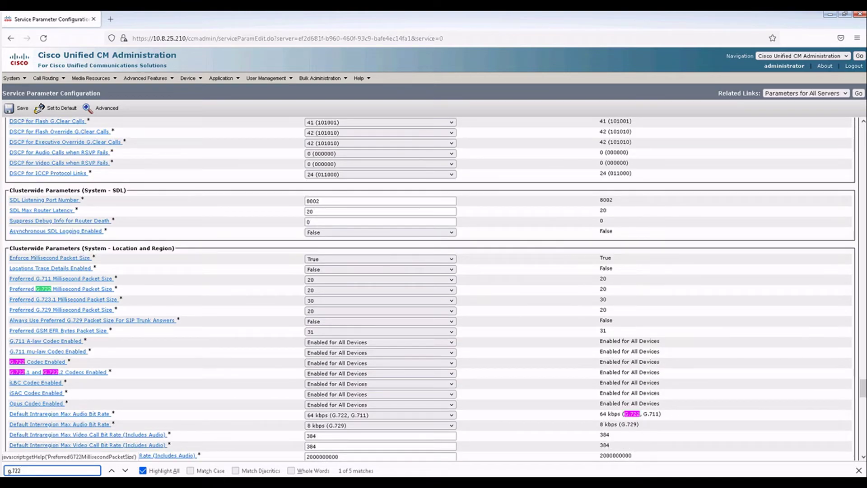
pyautogui.press('Return')
pyautogui.write('codede')
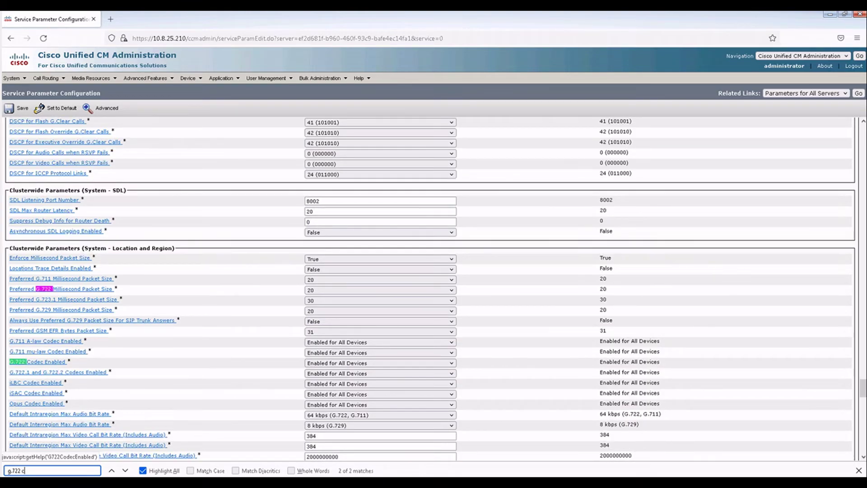
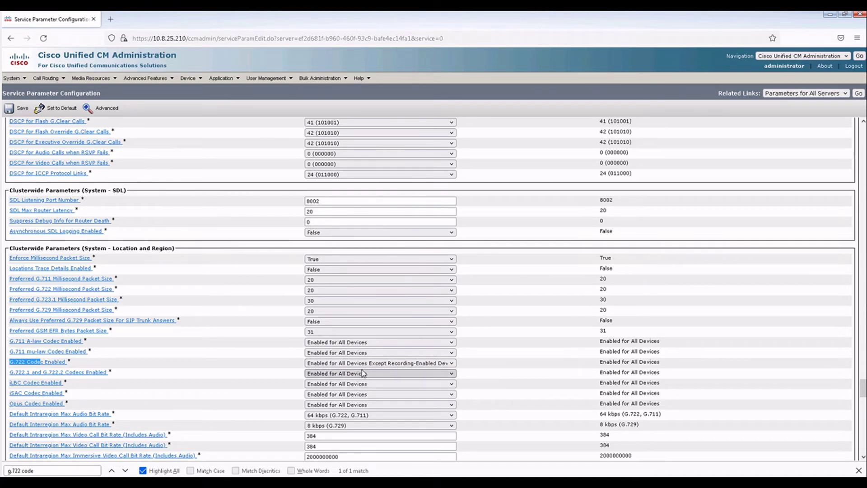
# - Search the service parameters for "stop routing on q"
pyautogui.hotkey('ctrl', 'f')
pyautogui.write('stop')
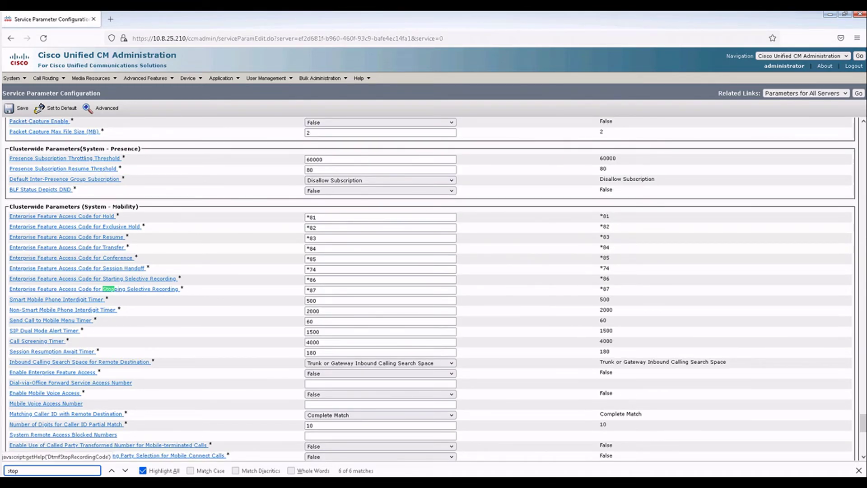
pyautogui.write(' routing')
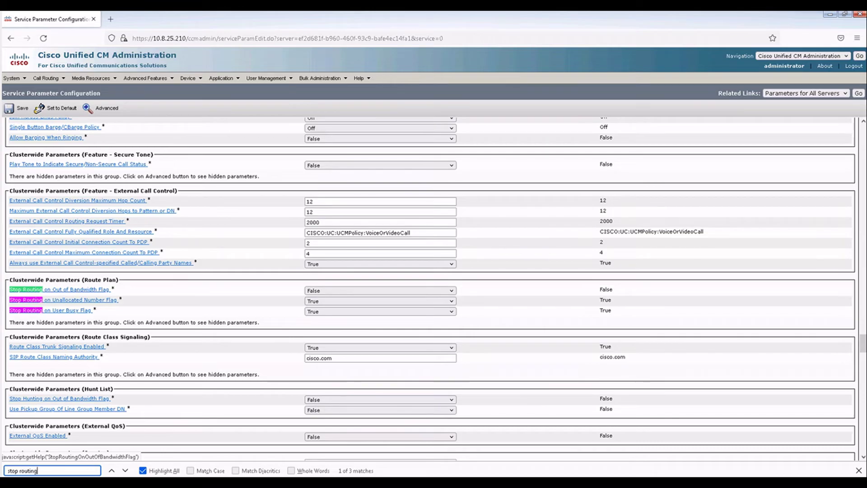
pyautogui.write(' on 1')
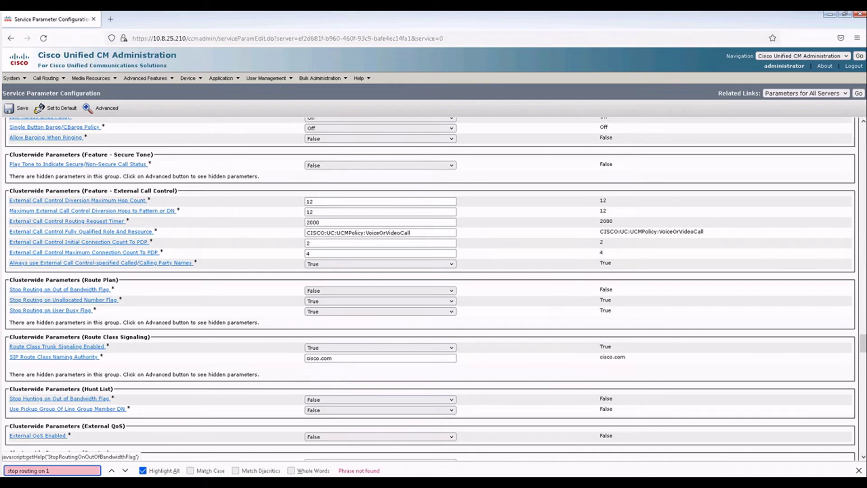
pyautogui.press('BackSpace')
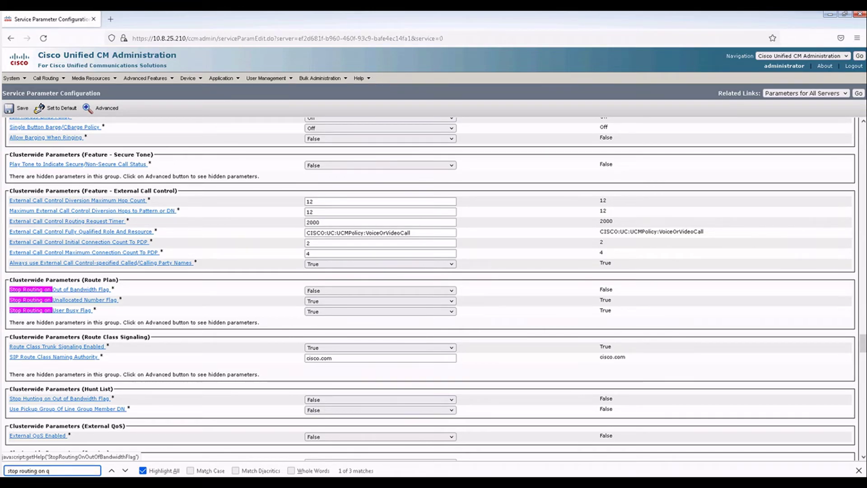
pyautogui.write('q')
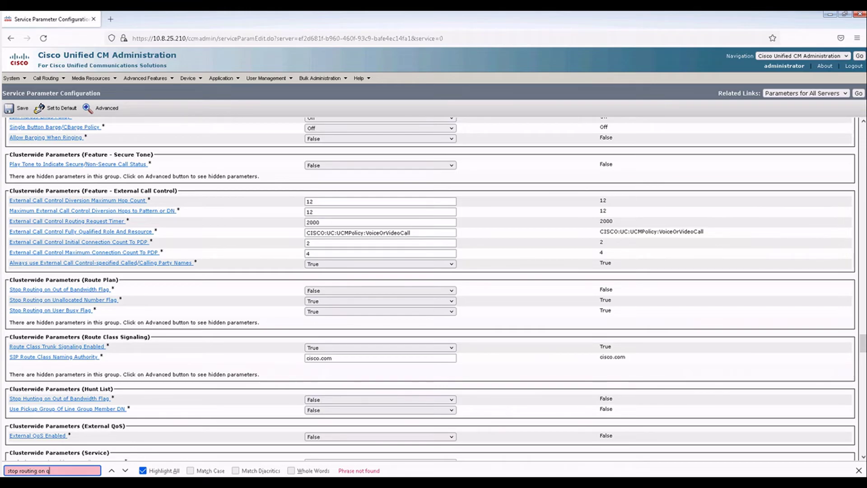
# - Find the CDR Enabled Flag parameter and set it to True
pyautogui.moveTo(76, 471); pyautogui.dragTo(5, 471)
pyautogui.write('cdr')
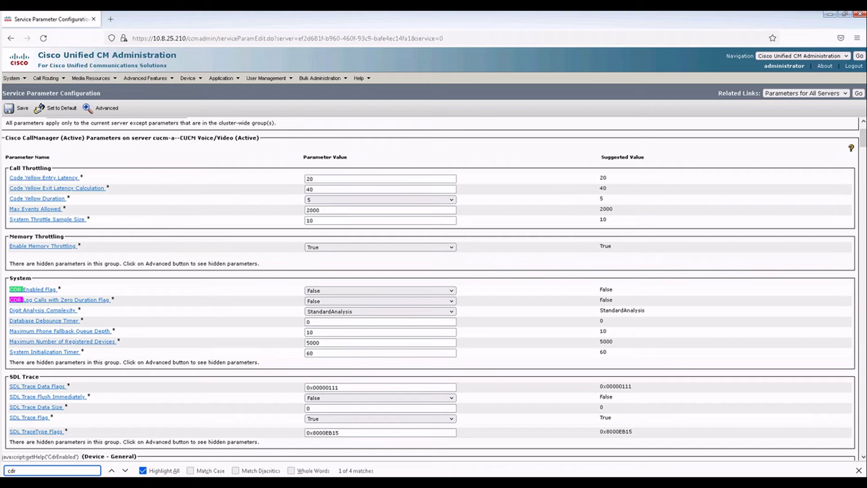
pyautogui.write(' enabled flag')
pyautogui.click(322, 293)
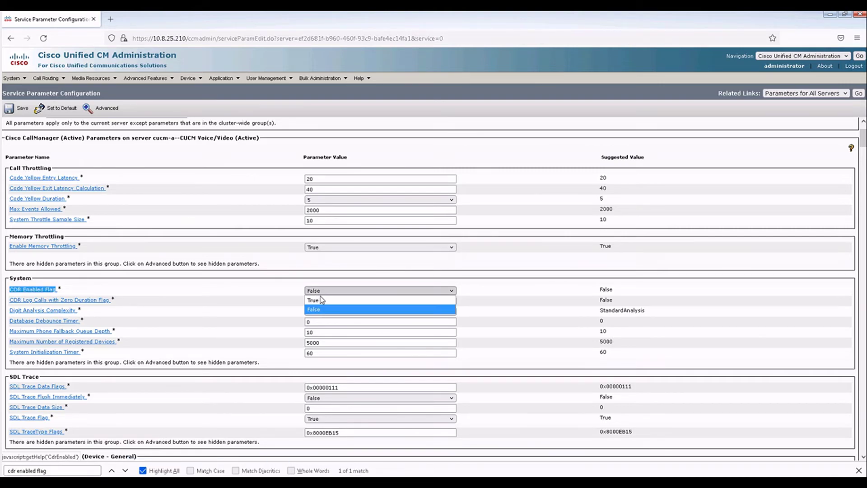
pyautogui.click(318, 300)
# - Find the CDR Log Calls with Zero Duration Flag parameter and set it to True
pyautogui.hotkey('ctrl', 'f')
pyautogui.write('cdr')
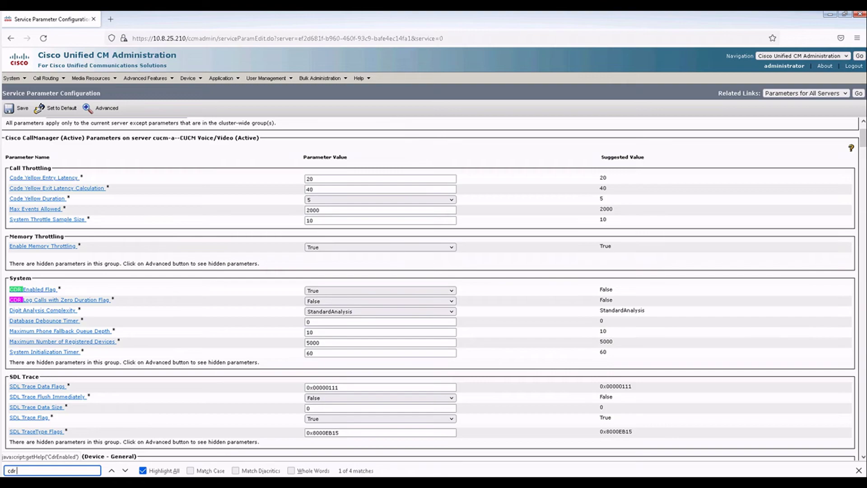
pyautogui.write(' log calls')
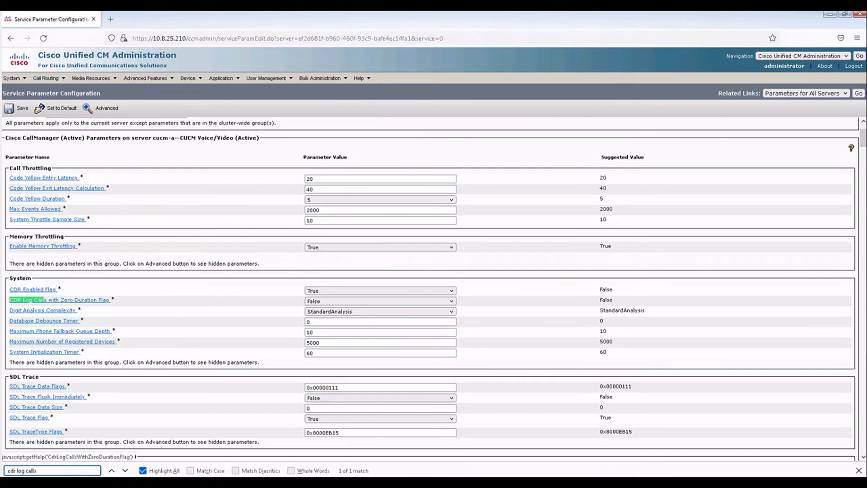
pyautogui.write(' with zero')
pyautogui.click(330, 304)
pyautogui.click(306, 318)
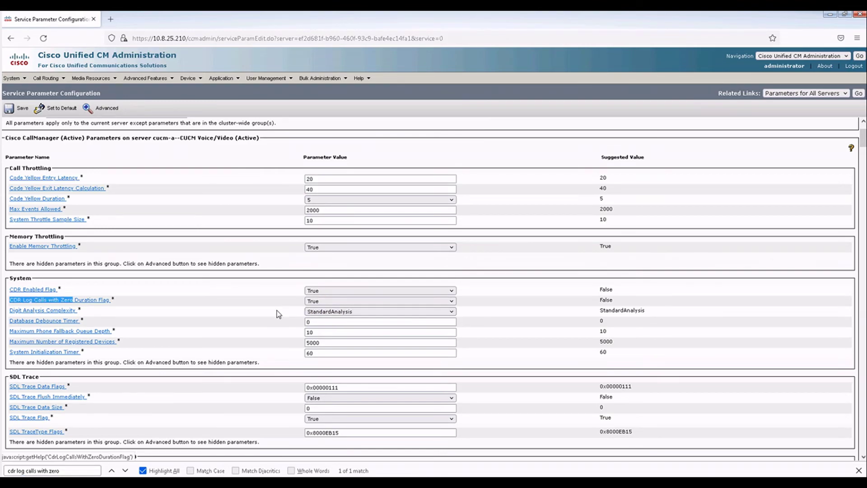
# - Set Digit Analysis Complexity to TranslationAndAlternatePatternAnalysis and save the service parameters
pyautogui.hotkey('ctrl', 'f')
pyautogui.write('digit')
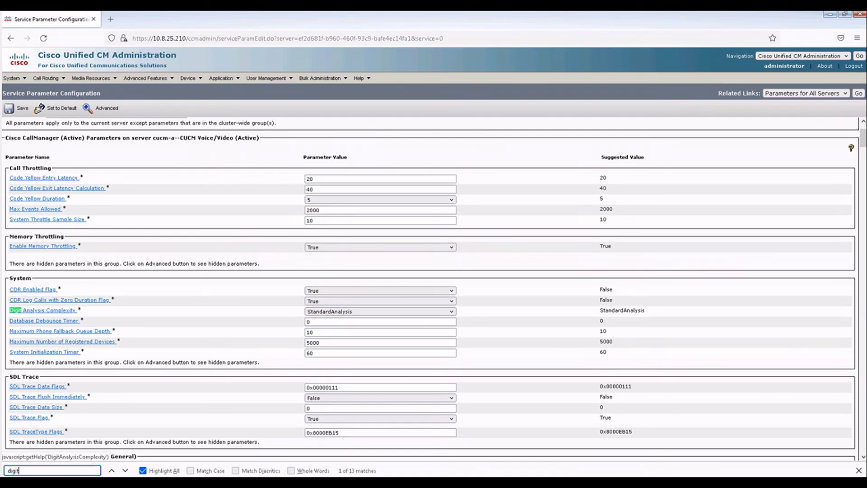
pyautogui.write(' analys')
pyautogui.click(325, 314)
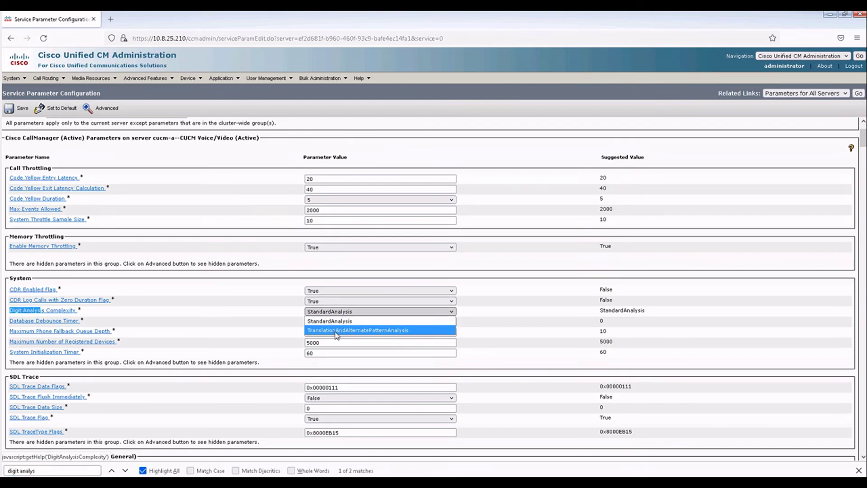
pyautogui.click(381, 331)
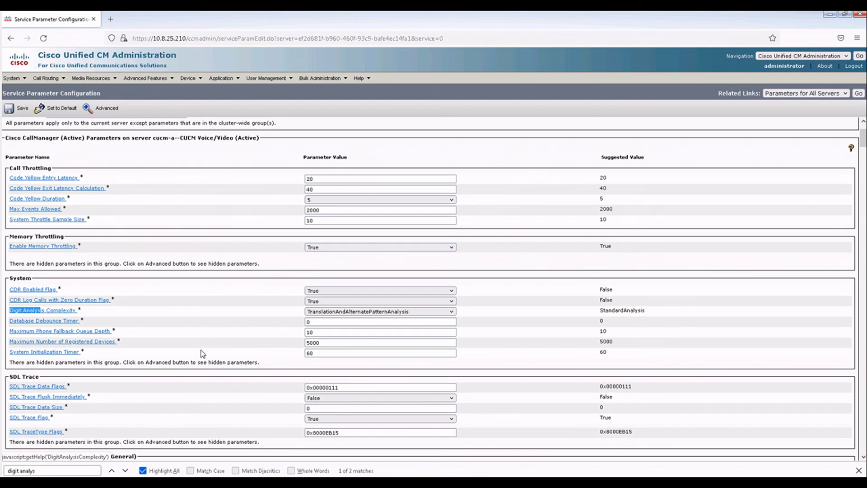
pyautogui.click(21, 109)
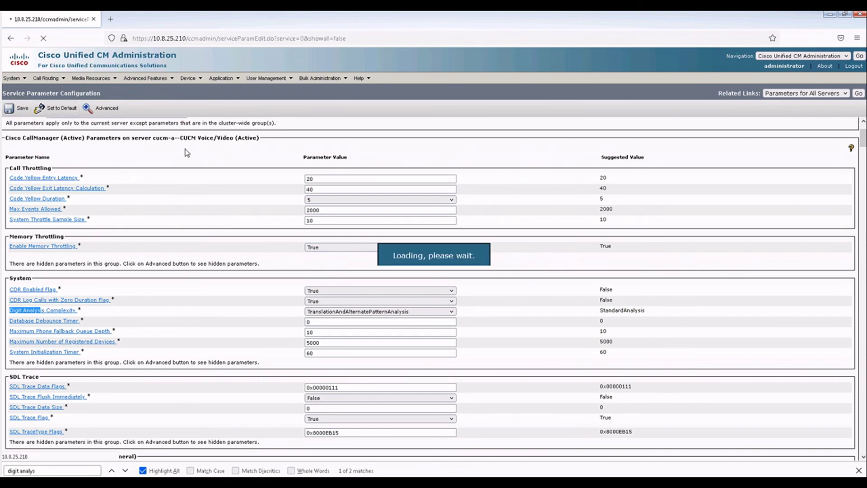